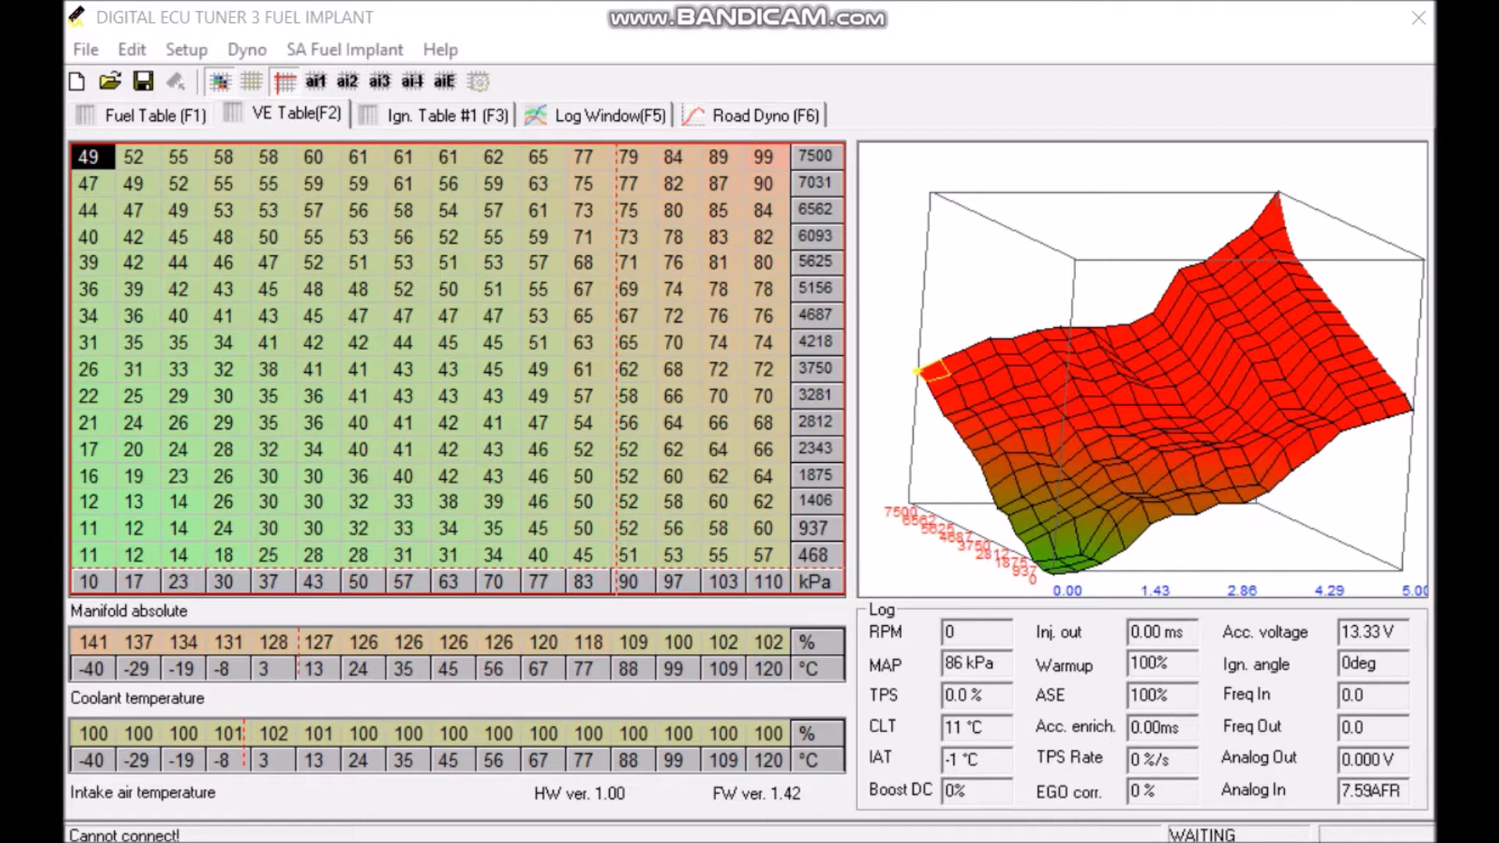
# Examine the cranking time table, prime pulse widths and RPM threshold in the cranking configuration.
pyautogui.click(330, 48)
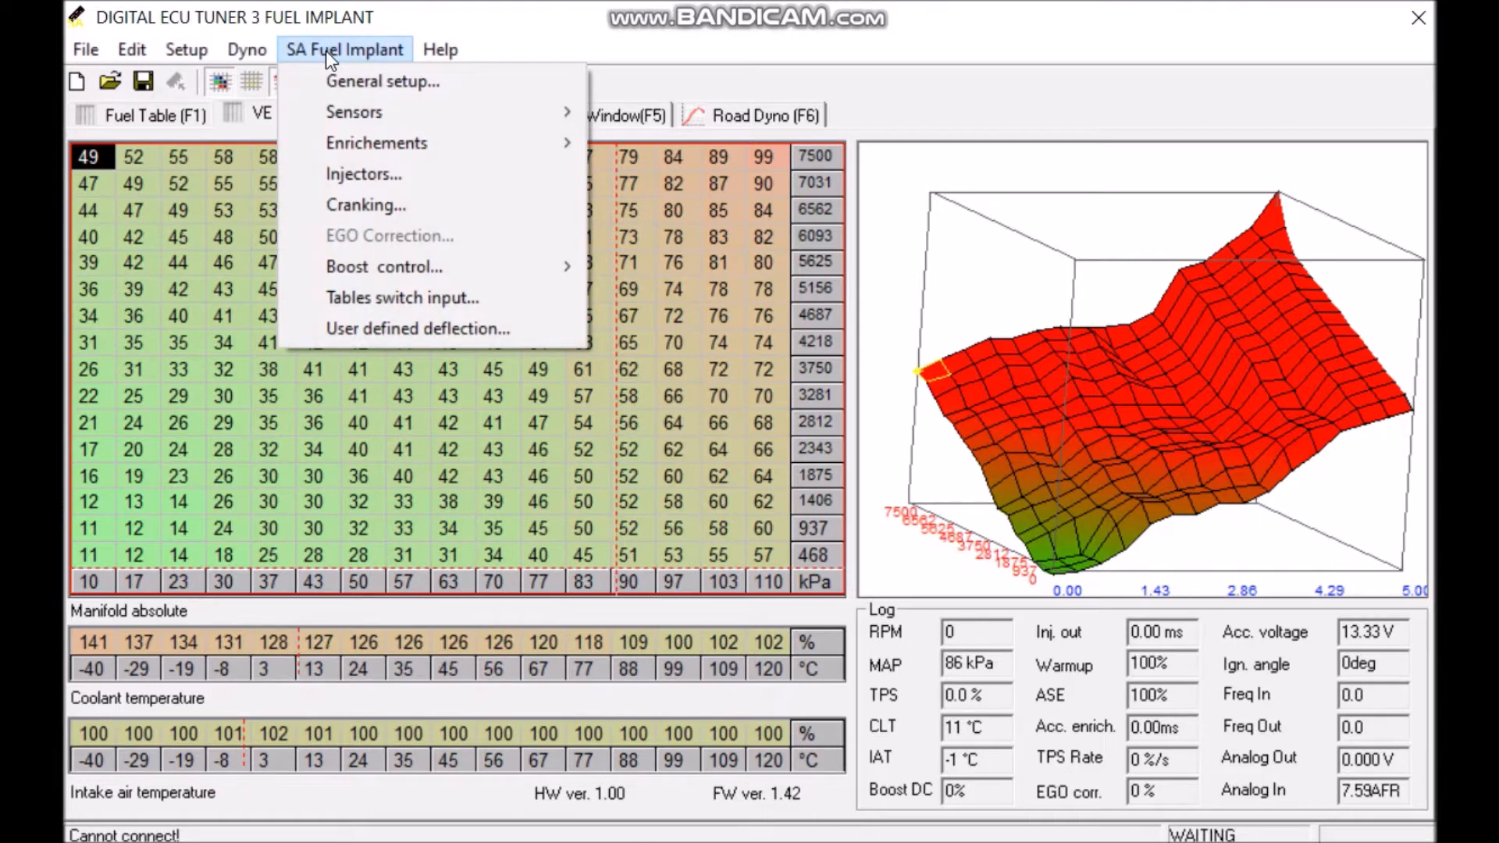
pyautogui.click(373, 205)
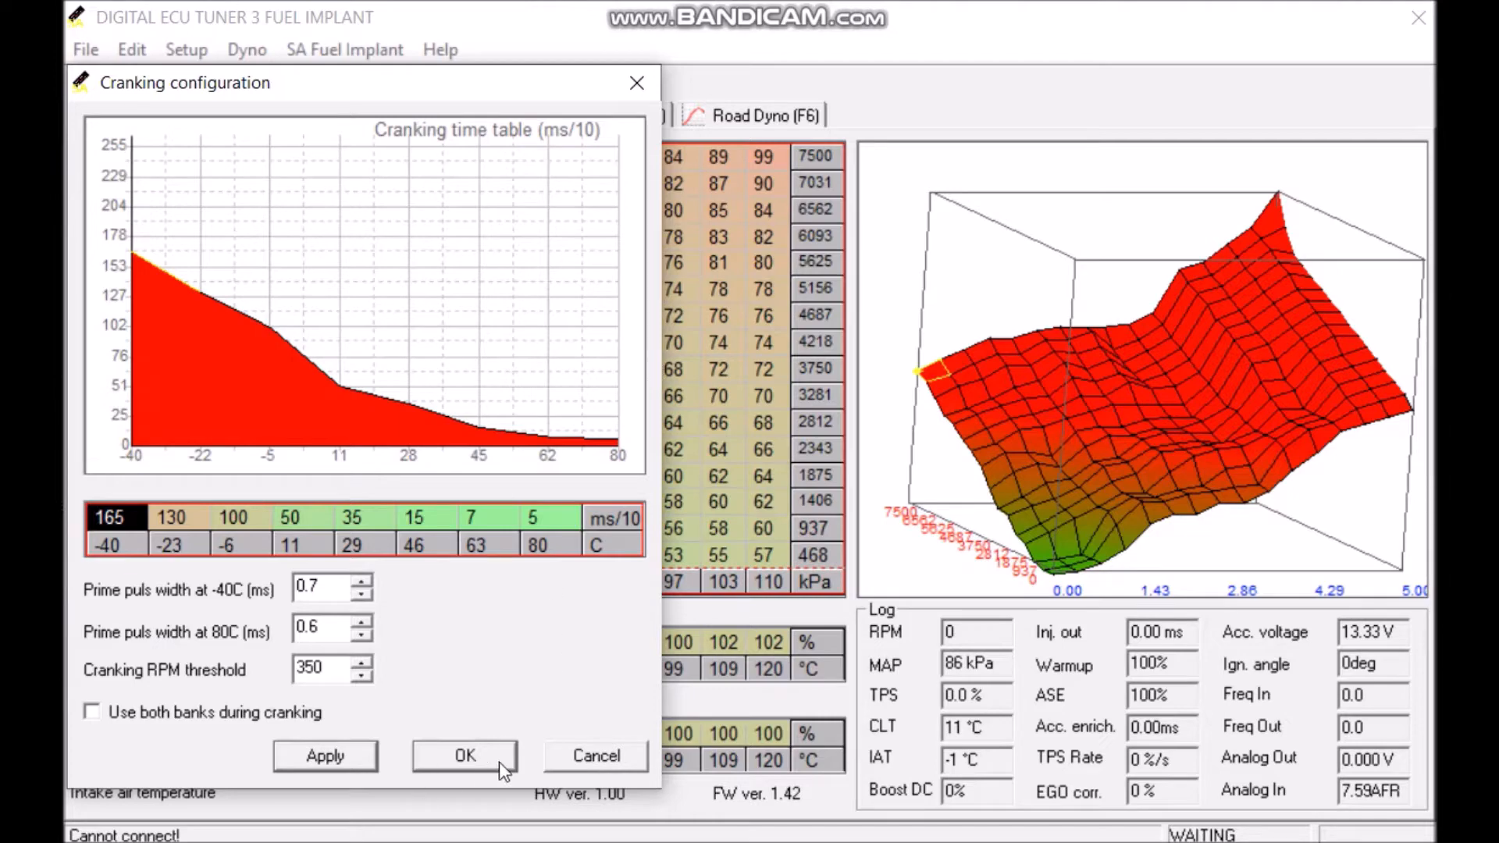
pyautogui.click(566, 762)
# Examine the afterstart enrichment versus coolant temperature table and the ASE duration setting.
pyautogui.click(345, 49)
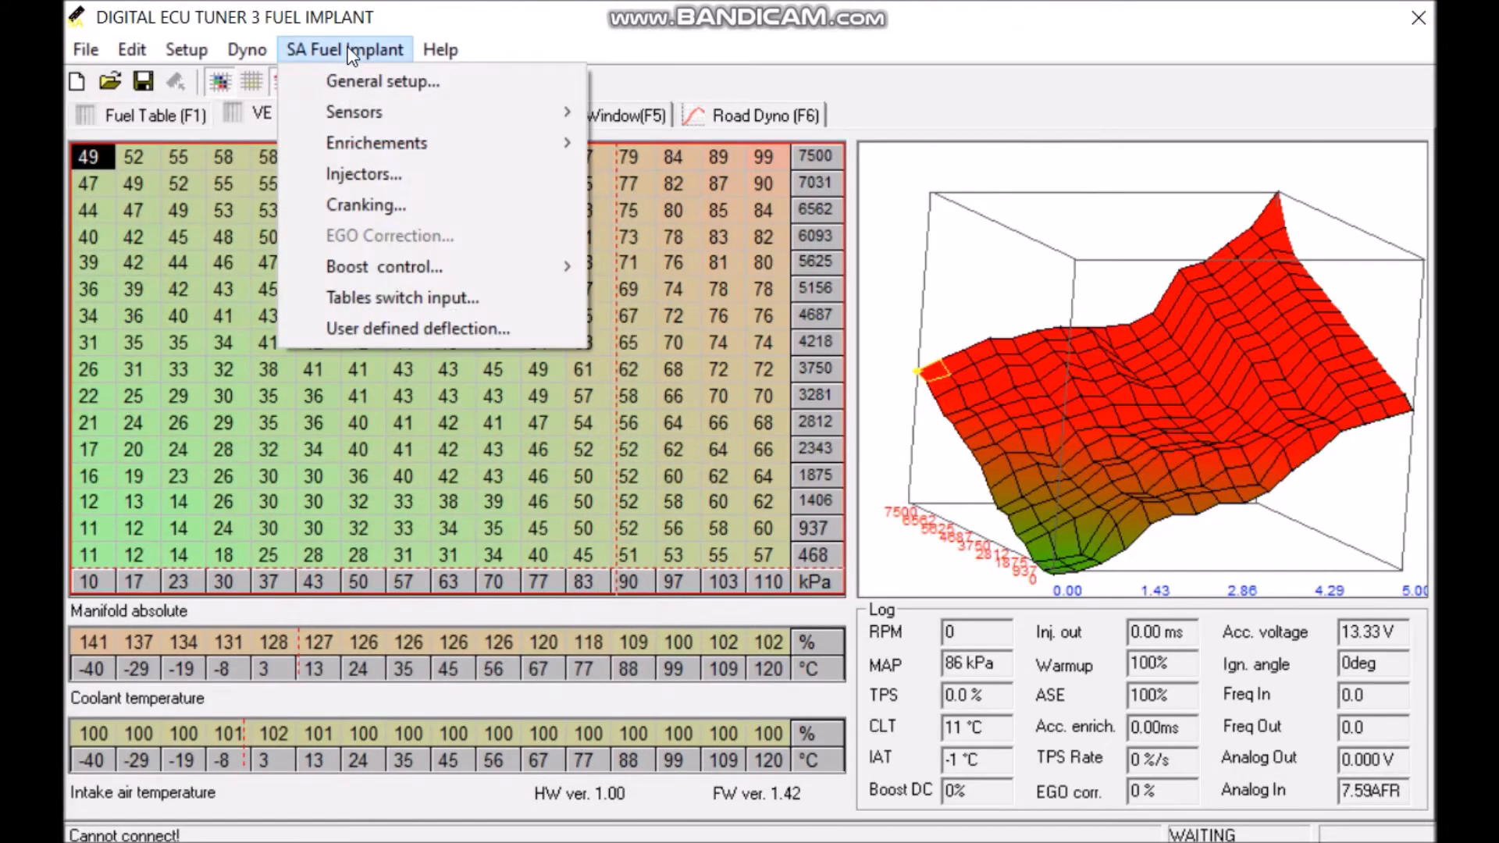
pyautogui.moveTo(413, 142)
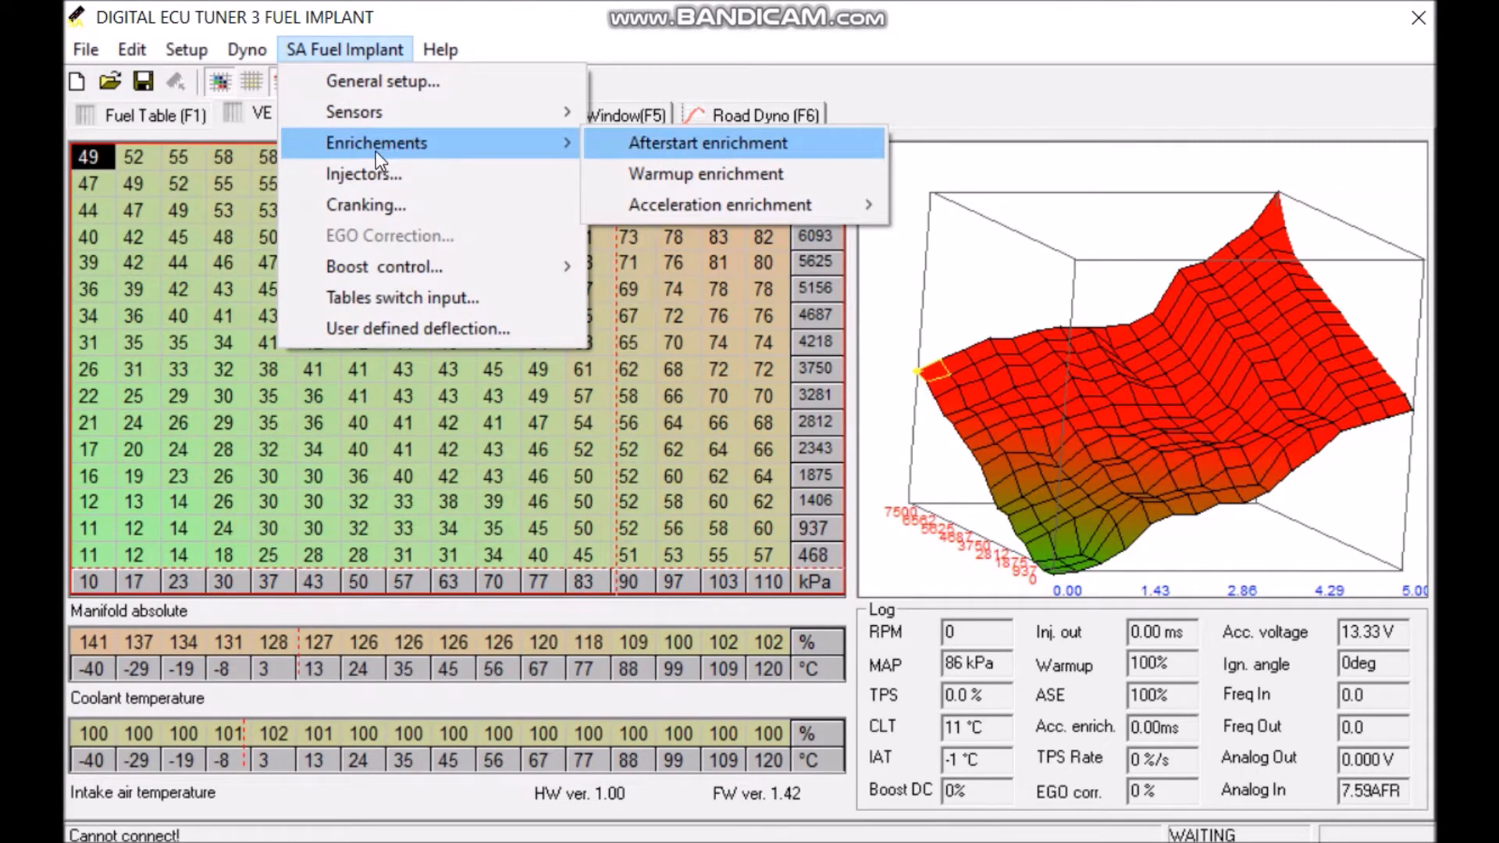
pyautogui.click(705, 142)
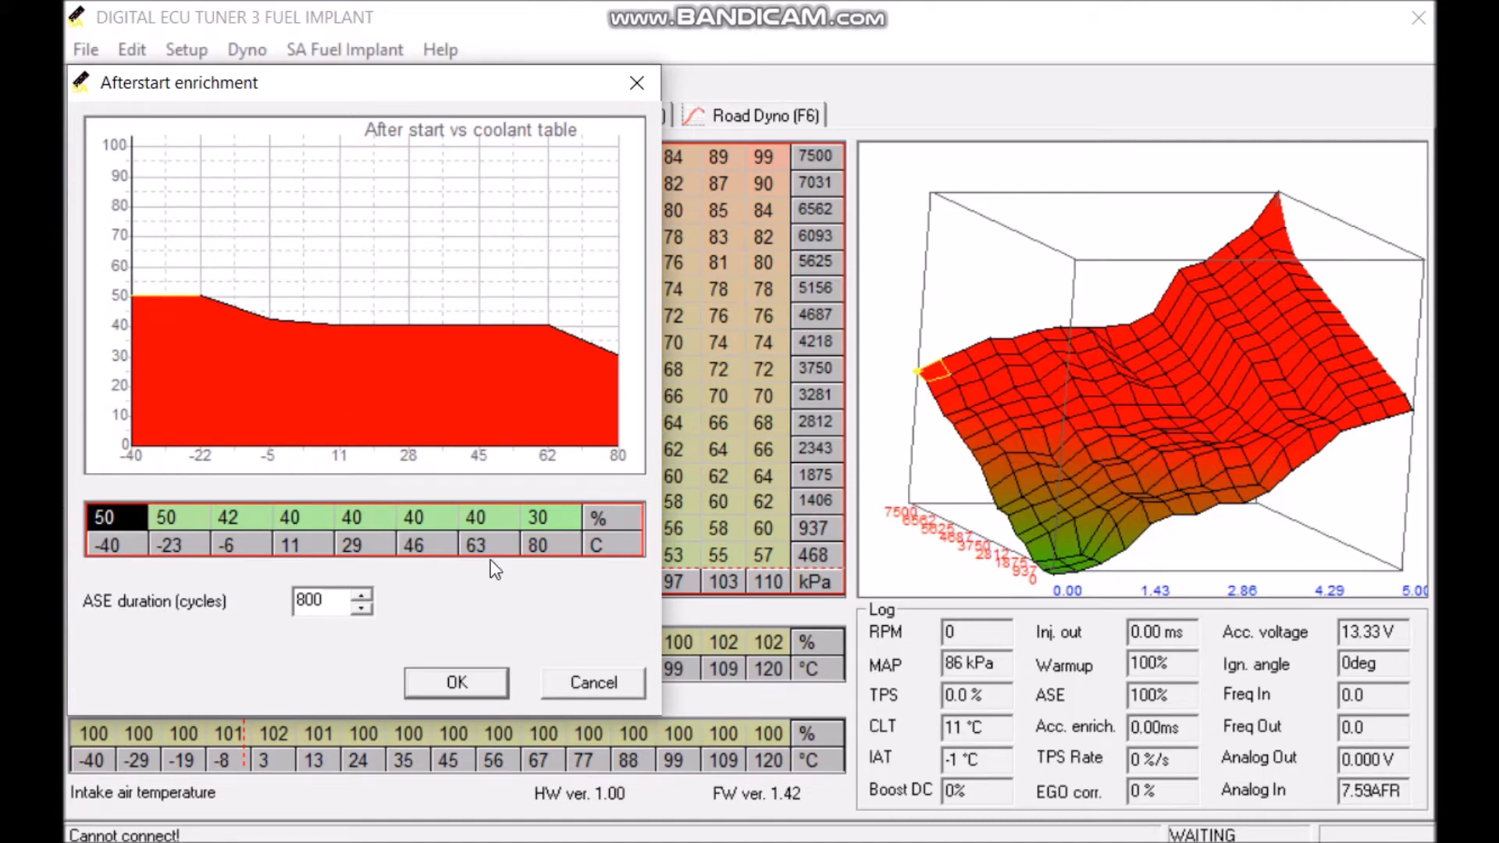
pyautogui.click(471, 691)
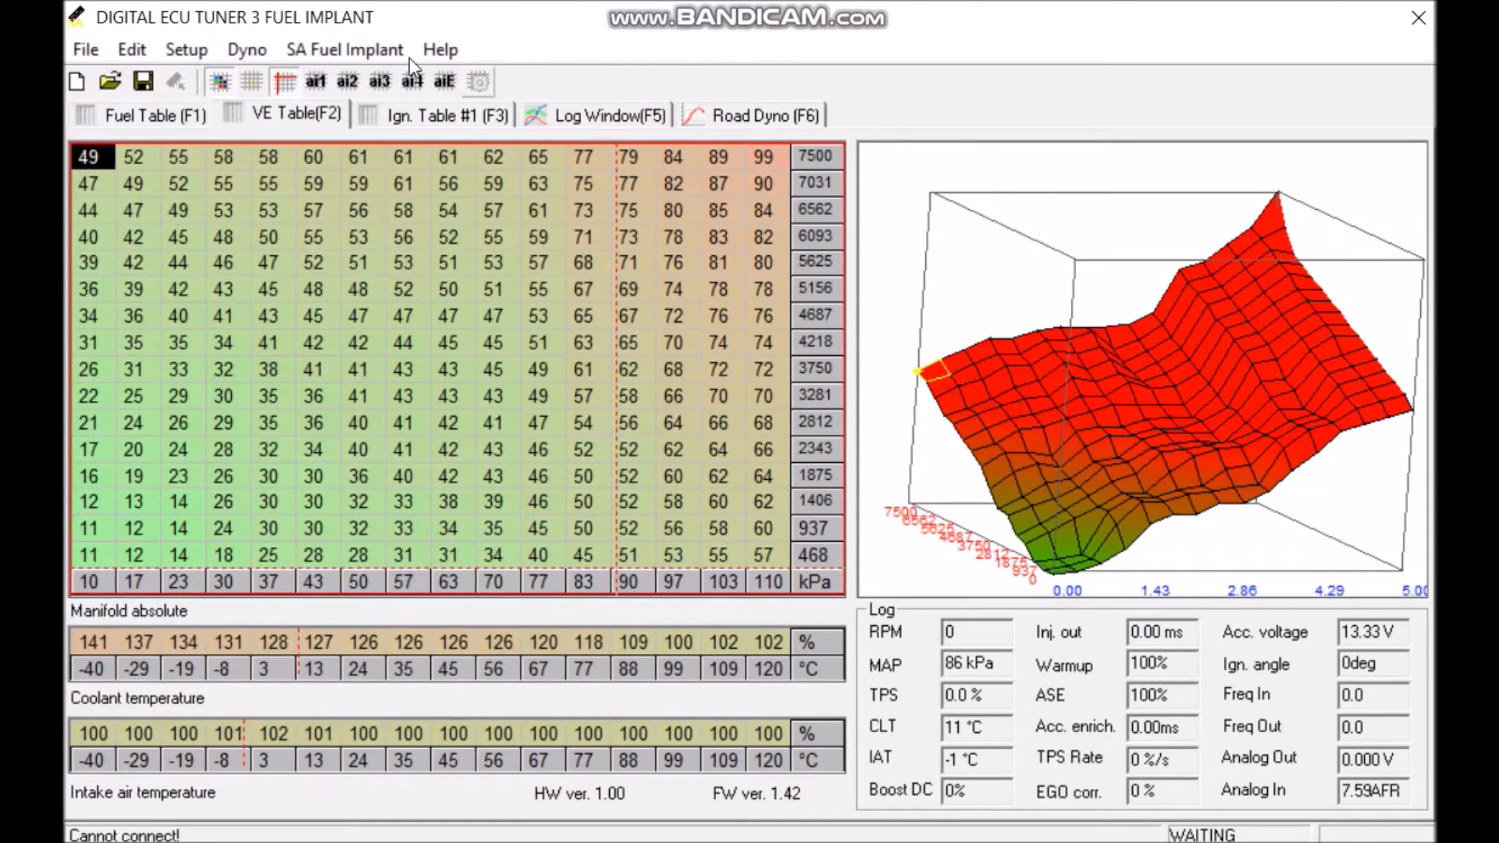
# Examine the warmup enrichment table across the coolant temperature range.
pyautogui.click(350, 49)
pyautogui.moveTo(425, 142)
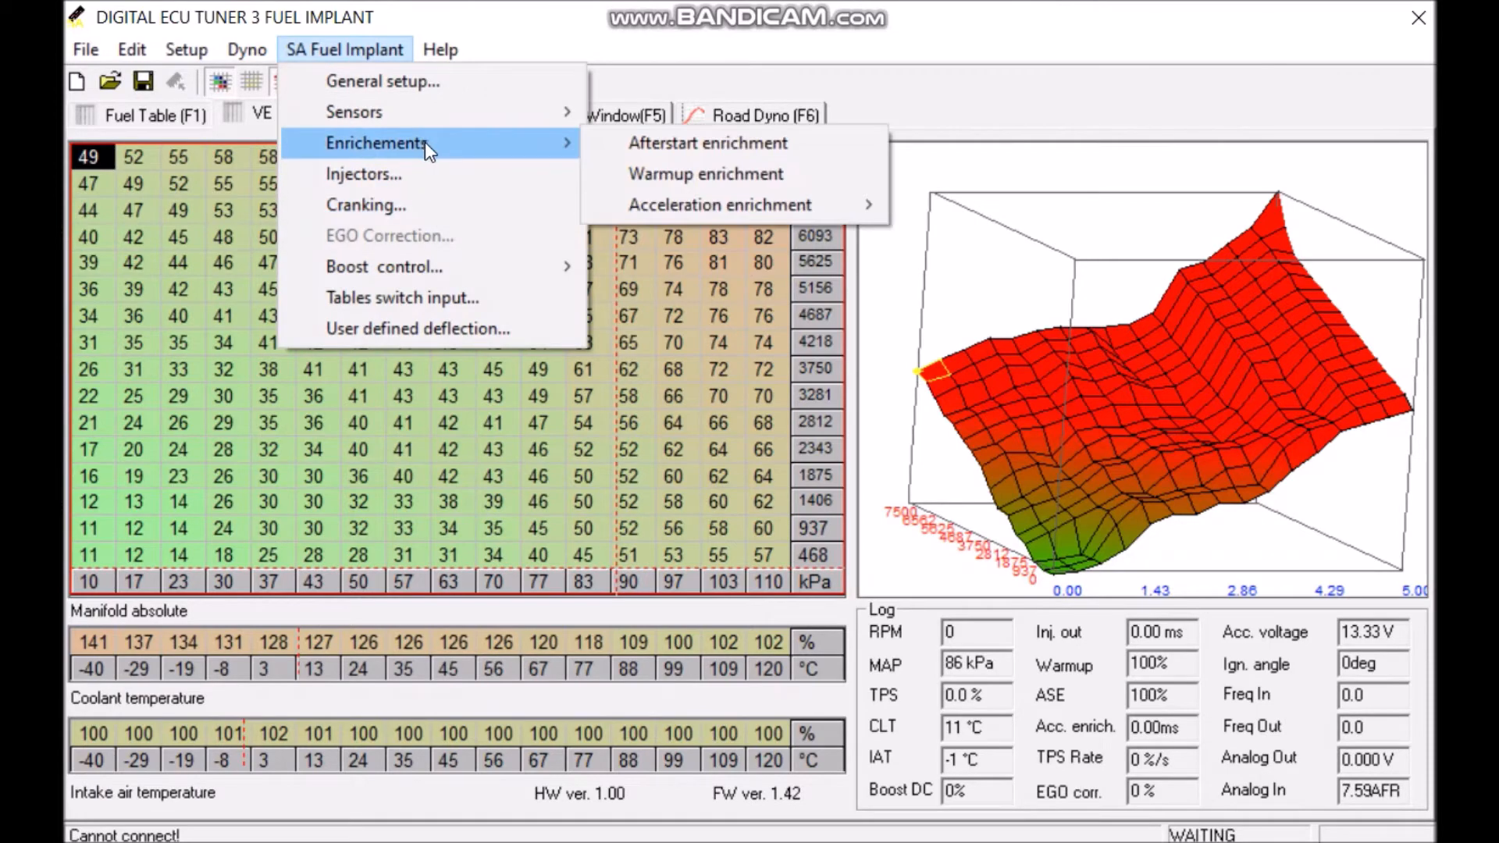
pyautogui.click(707, 172)
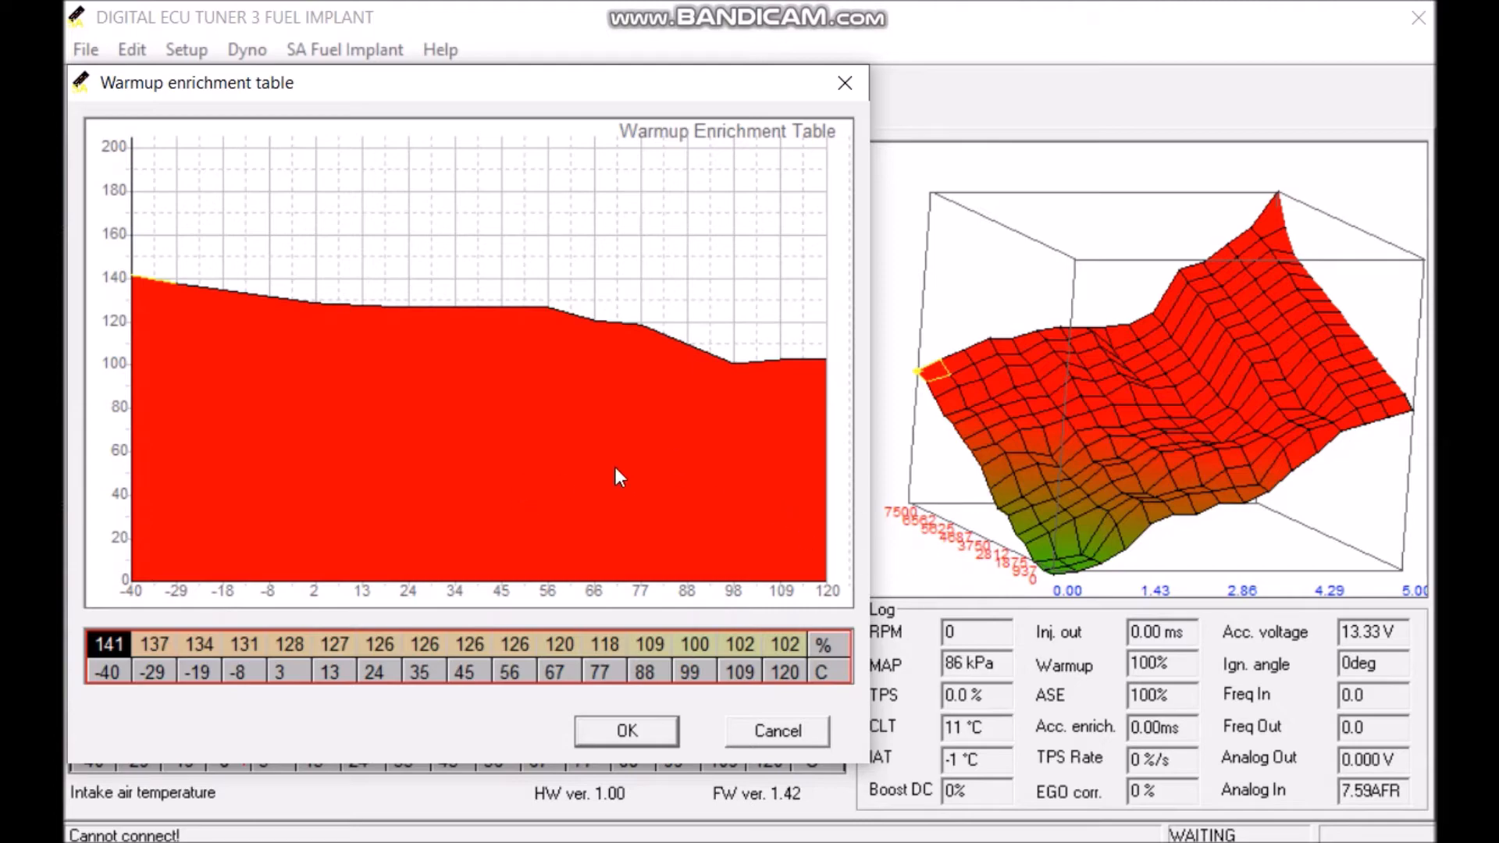
pyautogui.click(842, 83)
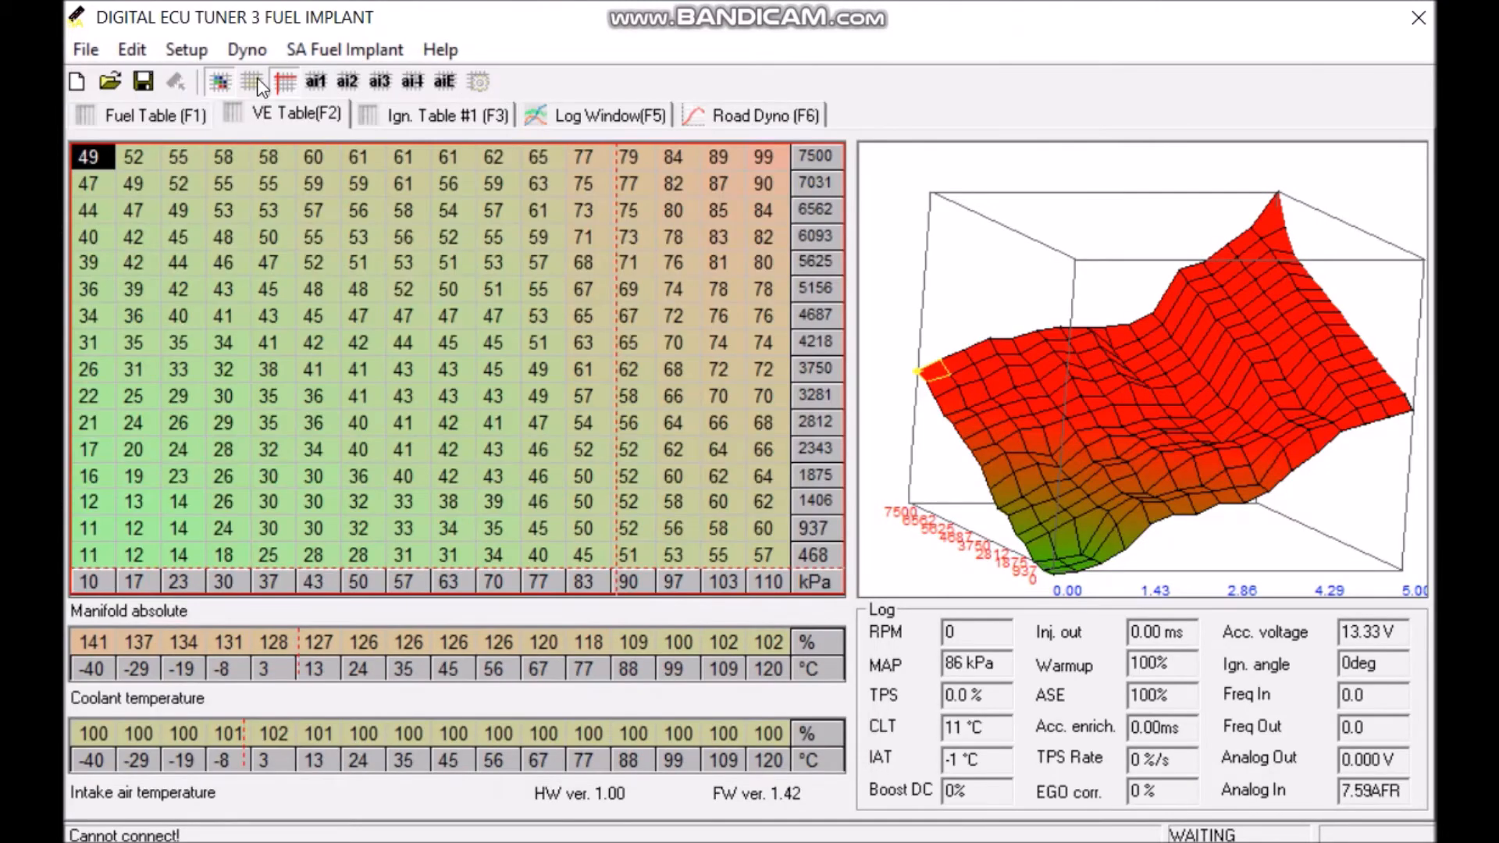
# Review the cranking time table in the cranking configuration once more.
pyautogui.click(370, 49)
pyautogui.click(365, 204)
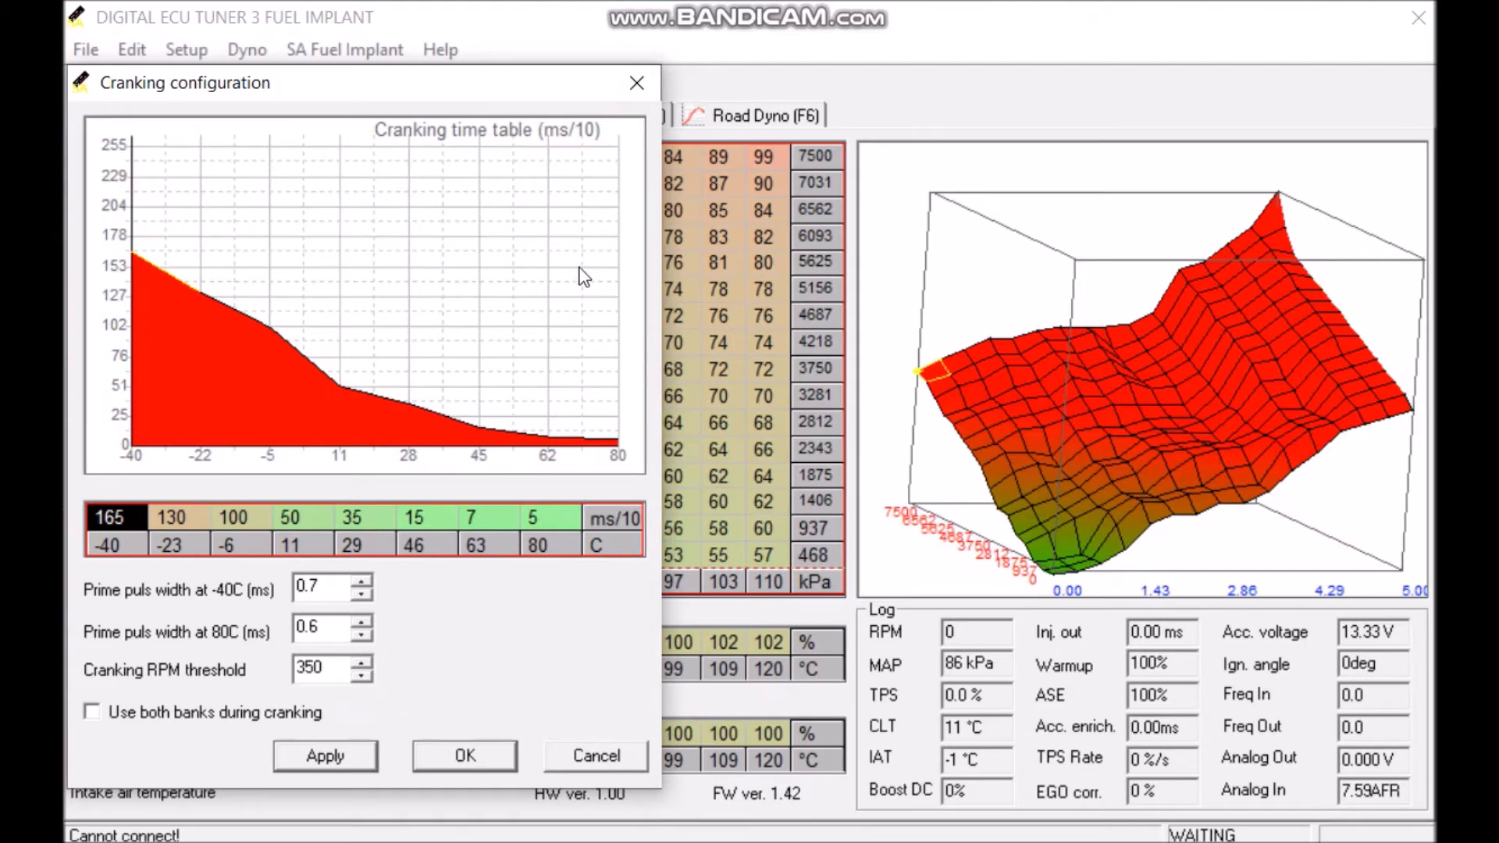
pyautogui.click(637, 83)
pyautogui.click(316, 52)
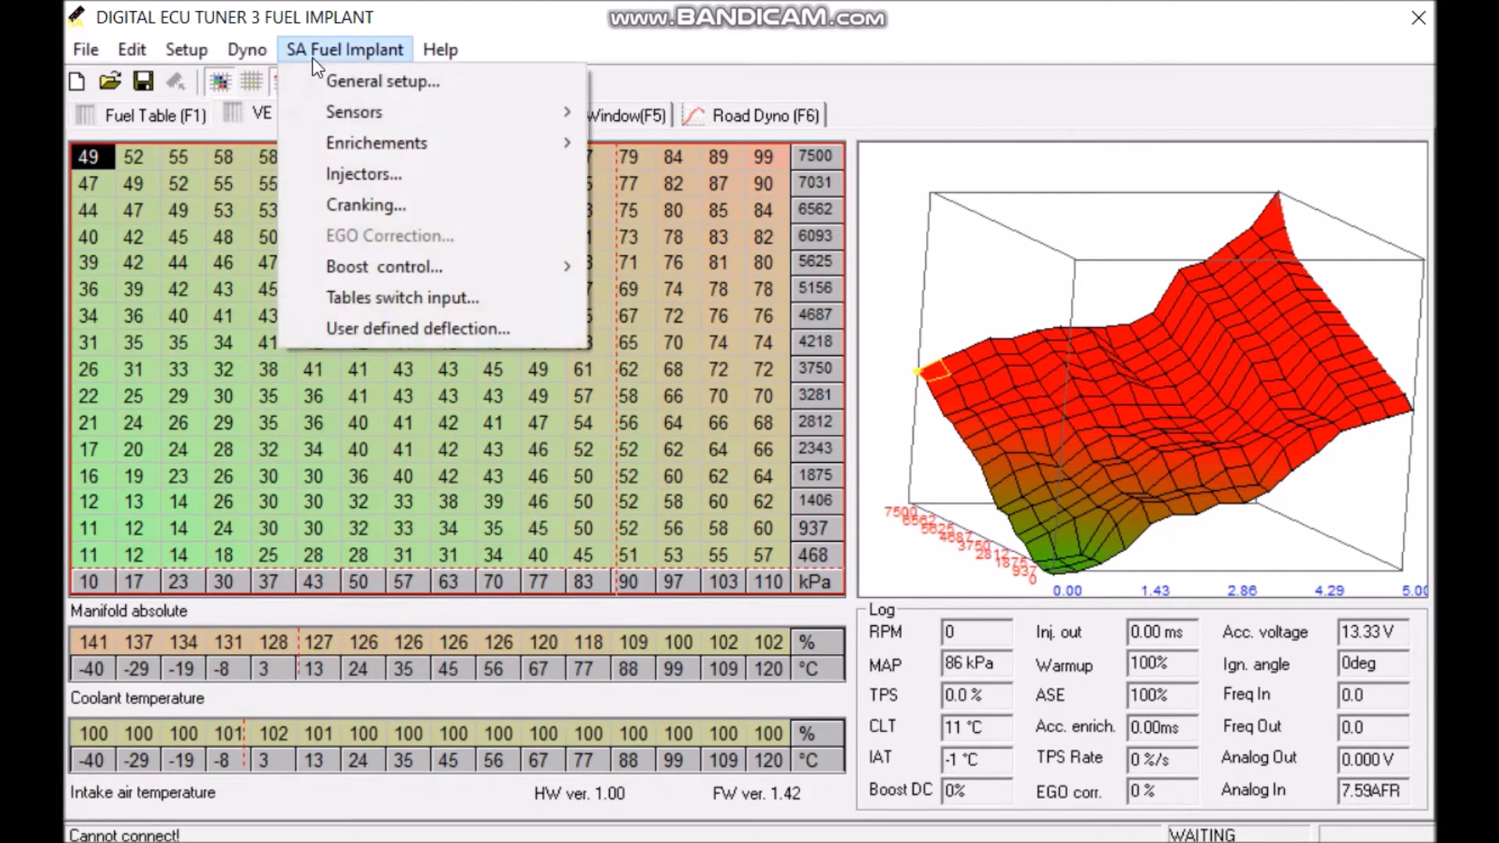
pyautogui.moveTo(379, 143)
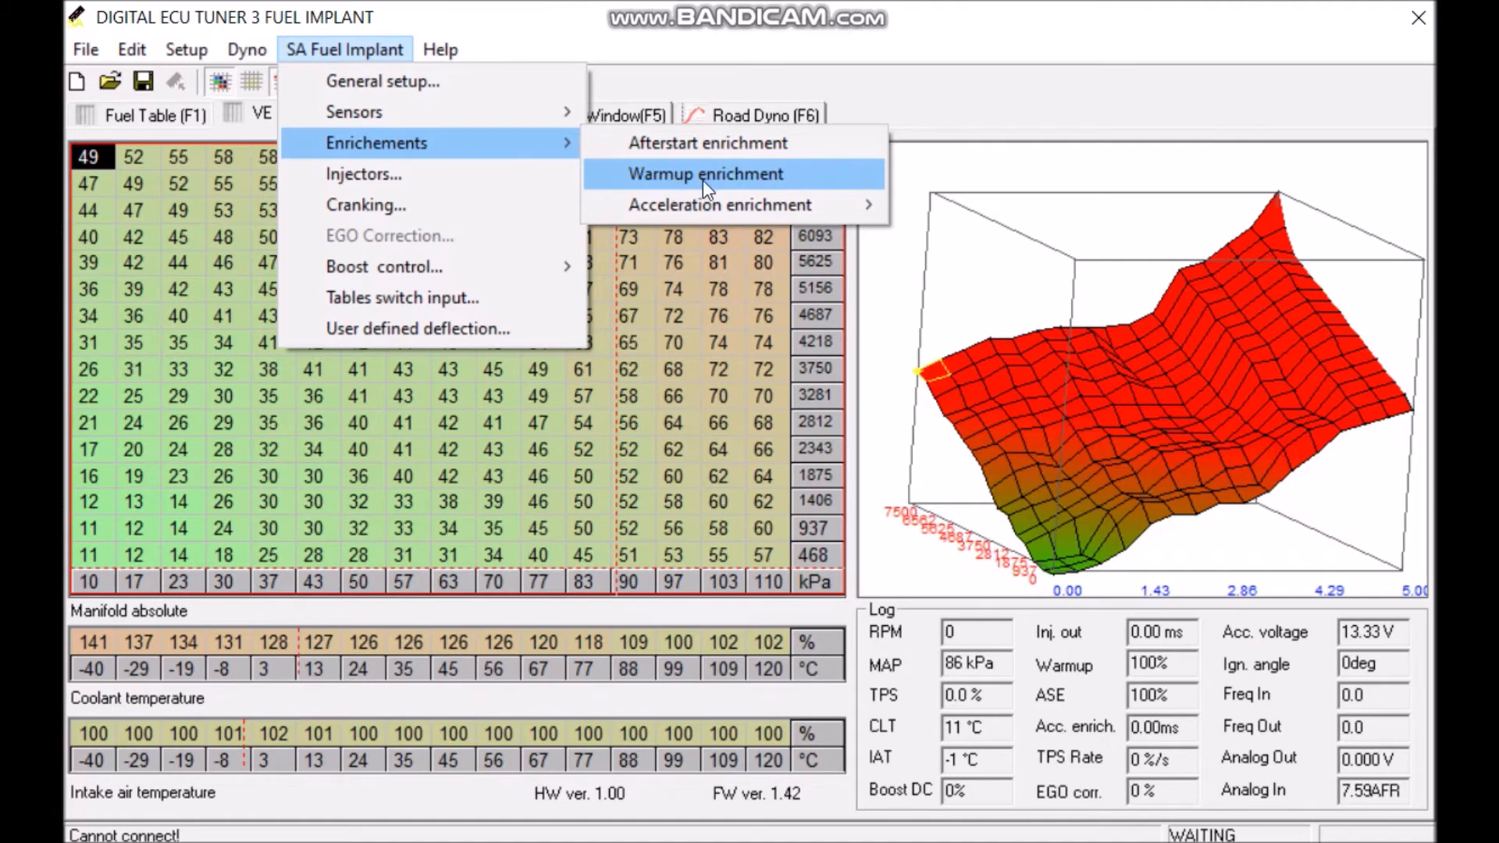
pyautogui.click(582, 475)
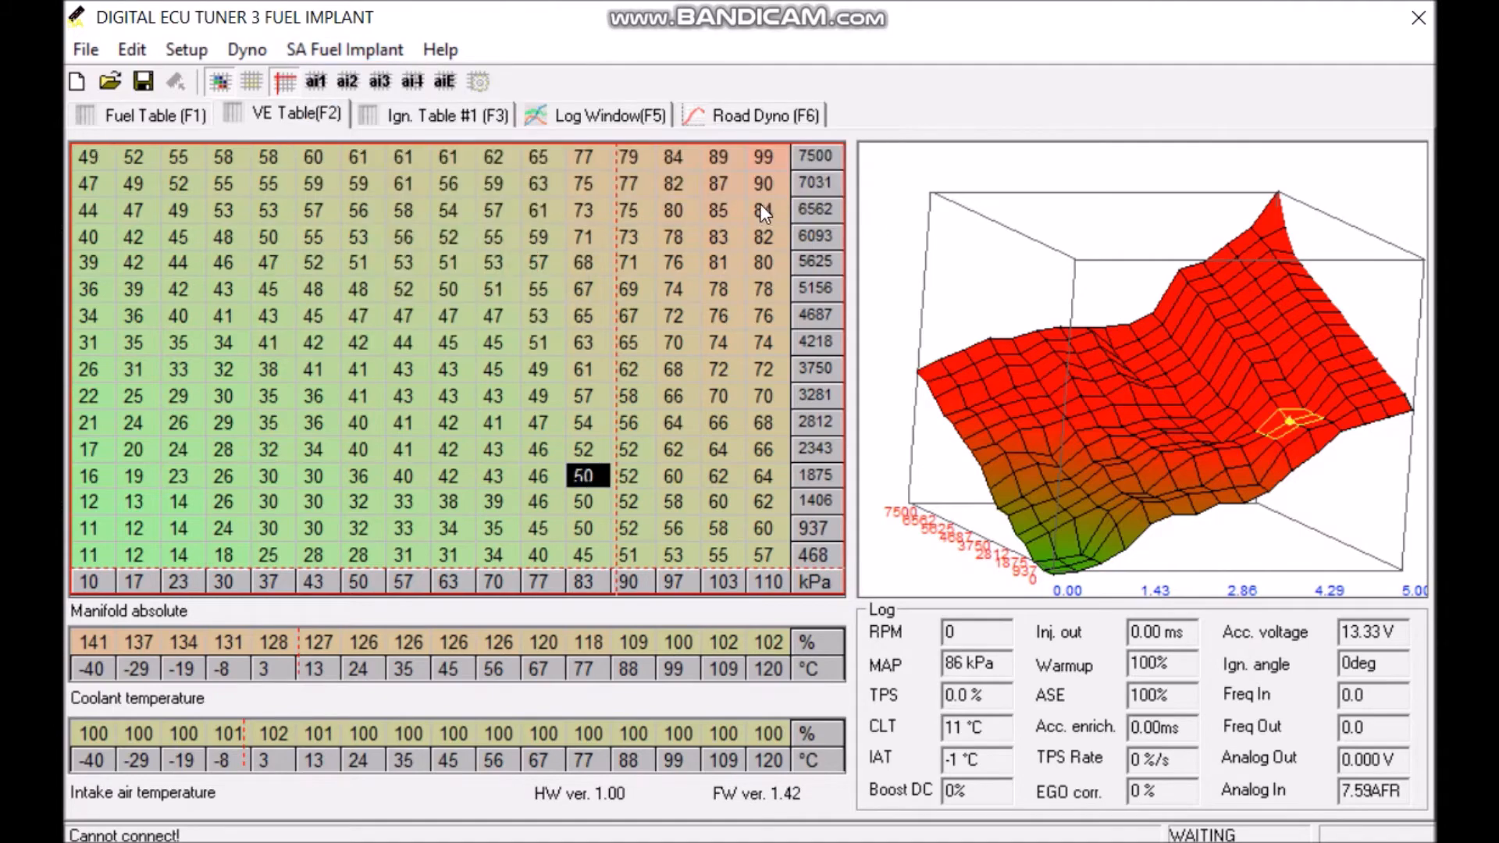
# Highlight the entire VE table and inspect individual cells across its low- and mid-load areas.
pyautogui.moveTo(95, 156); pyautogui.dragTo(793, 570)
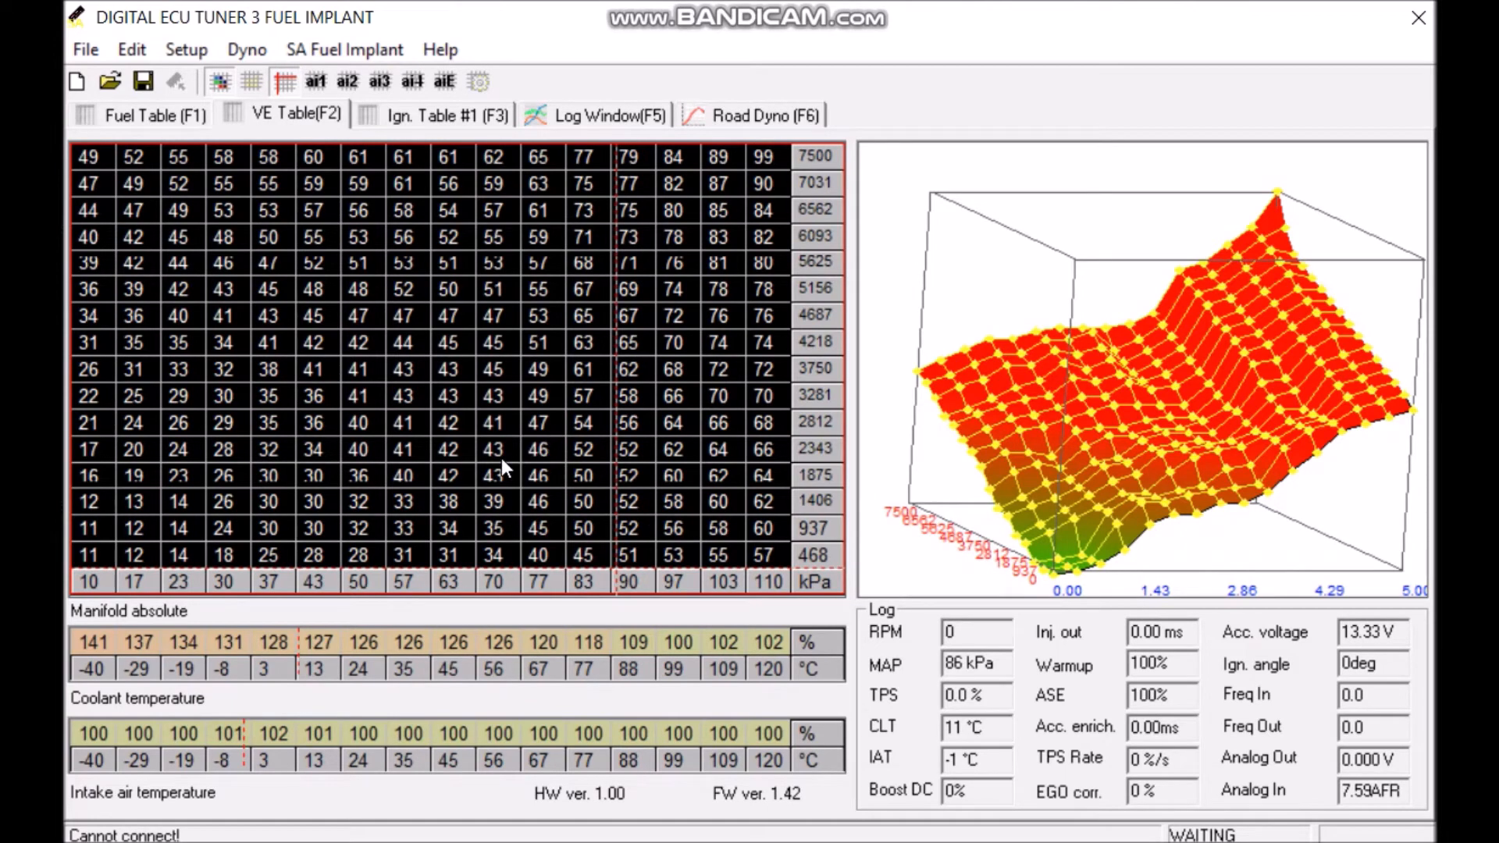
pyautogui.click(429, 467)
pyautogui.click(223, 502)
pyautogui.click(220, 433)
pyautogui.click(268, 342)
pyautogui.click(223, 293)
pyautogui.click(495, 369)
pyautogui.click(275, 291)
pyautogui.click(136, 316)
pyautogui.click(178, 367)
pyautogui.click(226, 342)
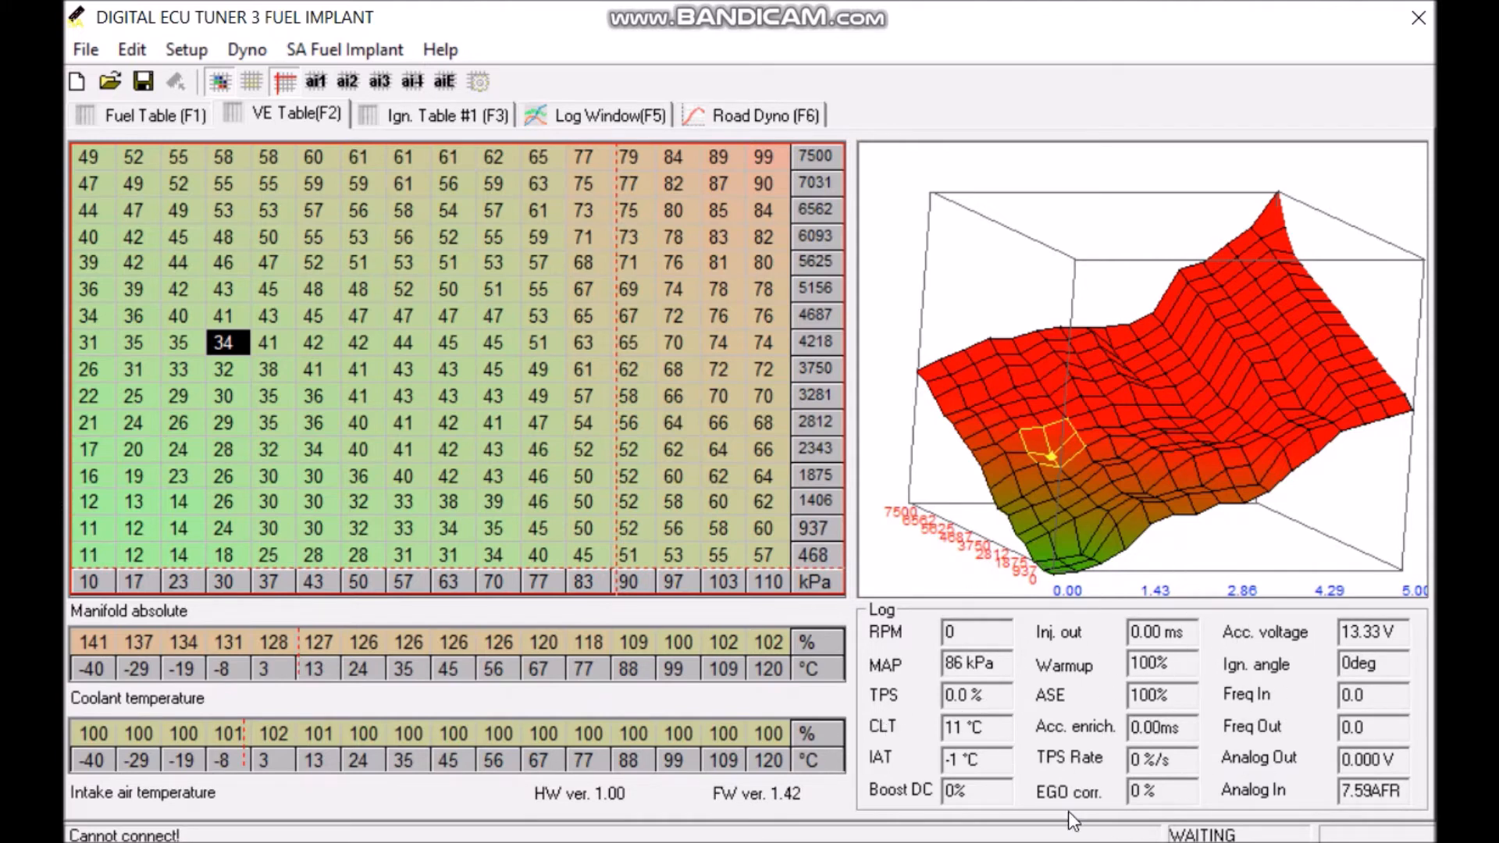
# Reopen the cranking configuration, inspect the Cranking RPM threshold, and cancel the dialog.
pyautogui.click(323, 51)
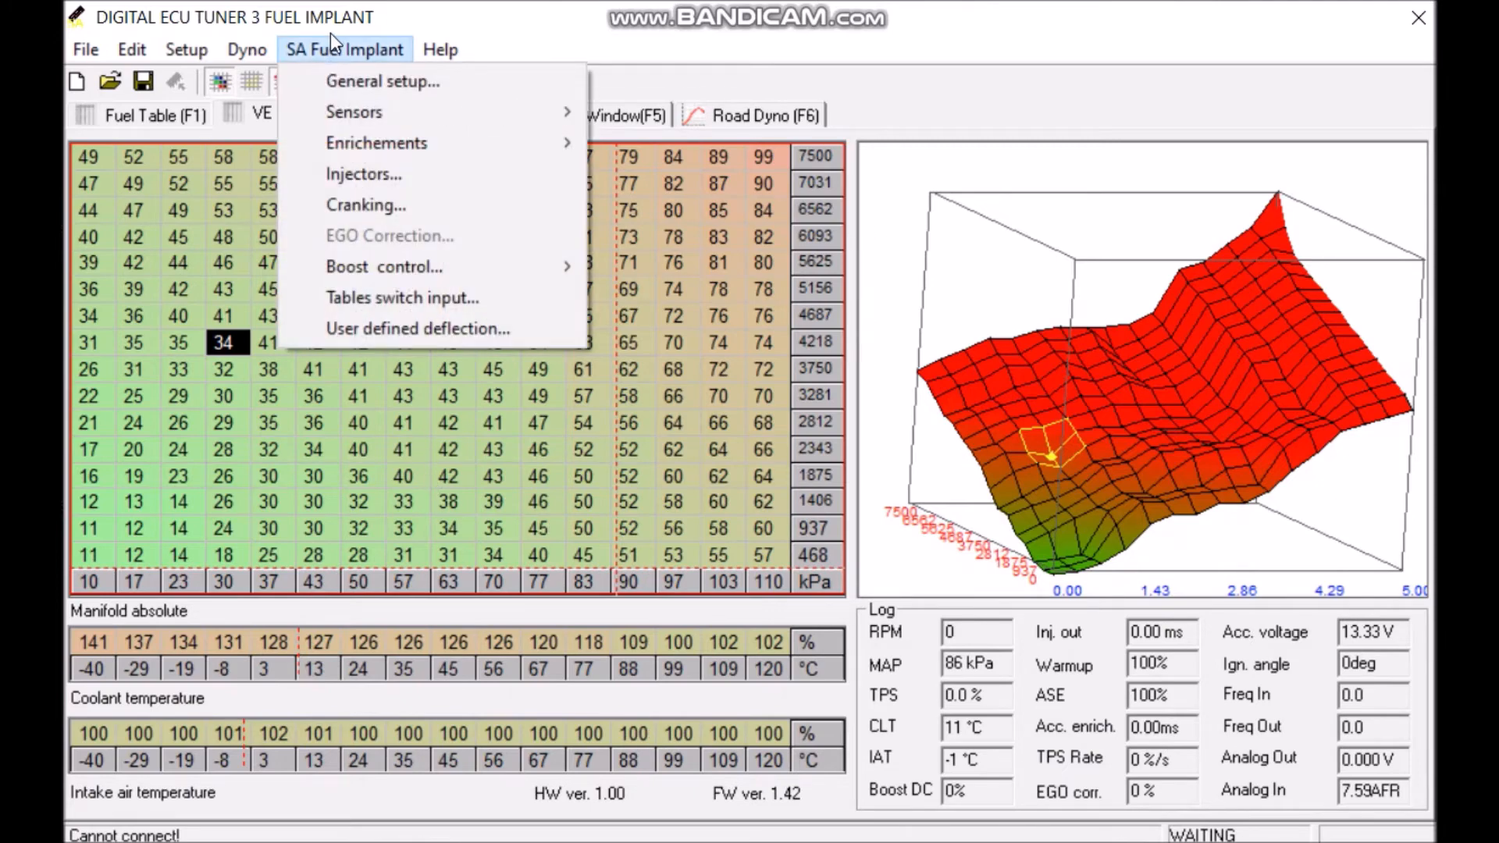
pyautogui.click(372, 207)
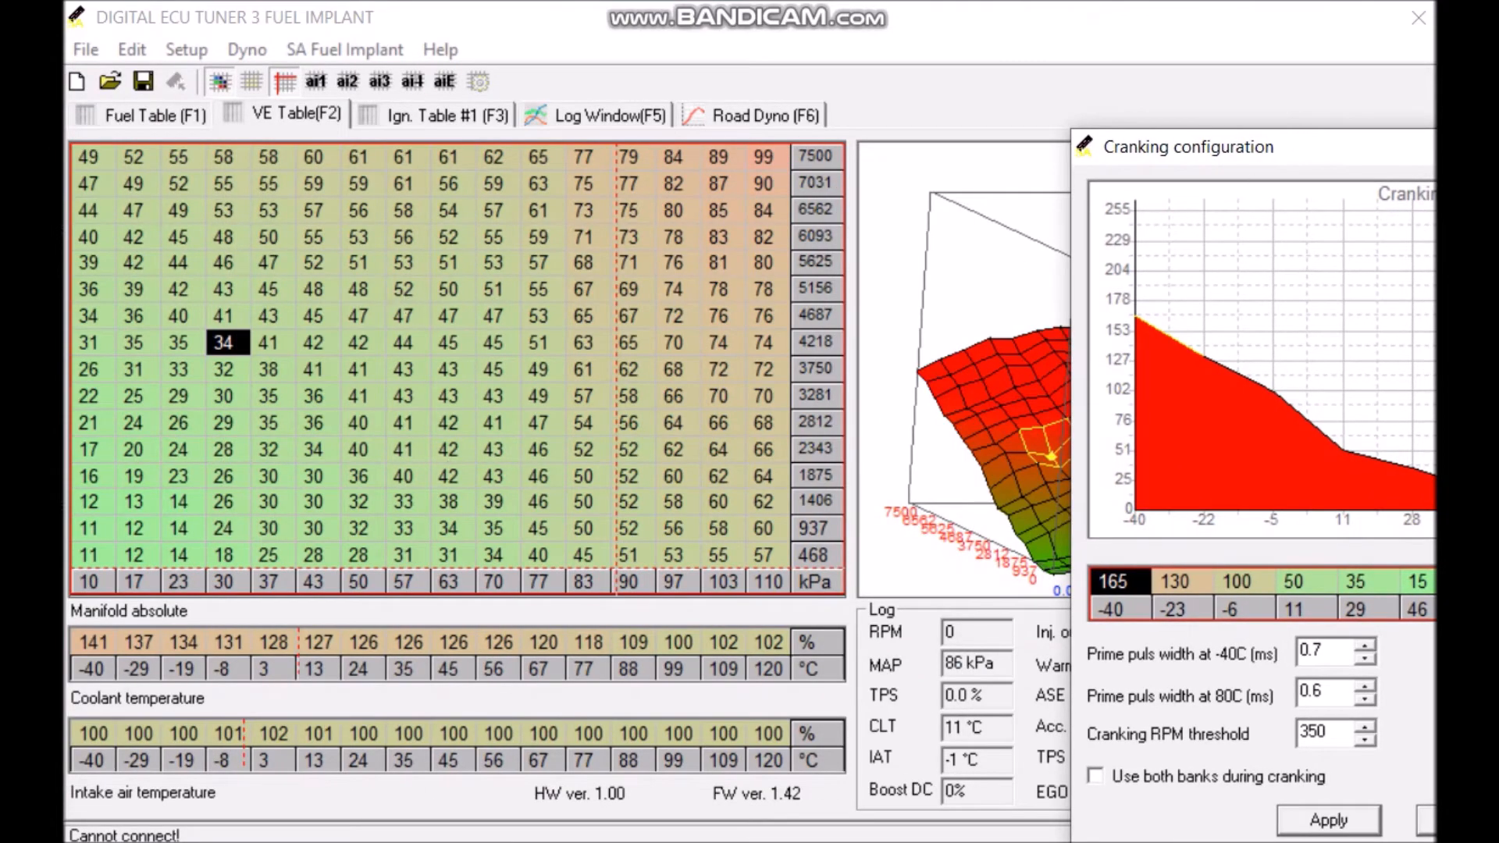
pyautogui.moveTo(1363, 149); pyautogui.dragTo(691, 105)
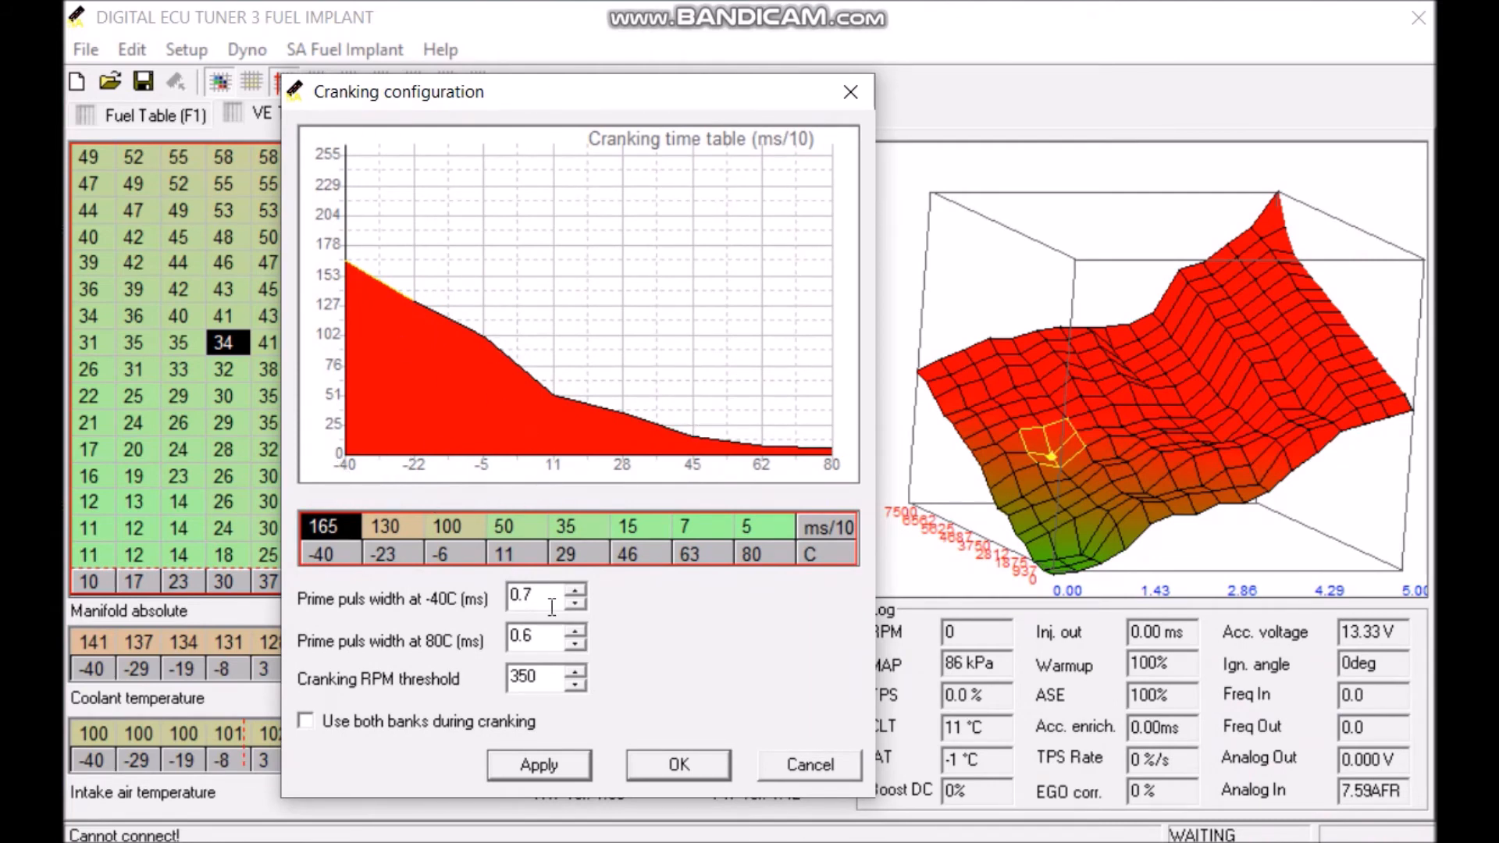
pyautogui.moveTo(543, 678); pyautogui.dragTo(508, 674)
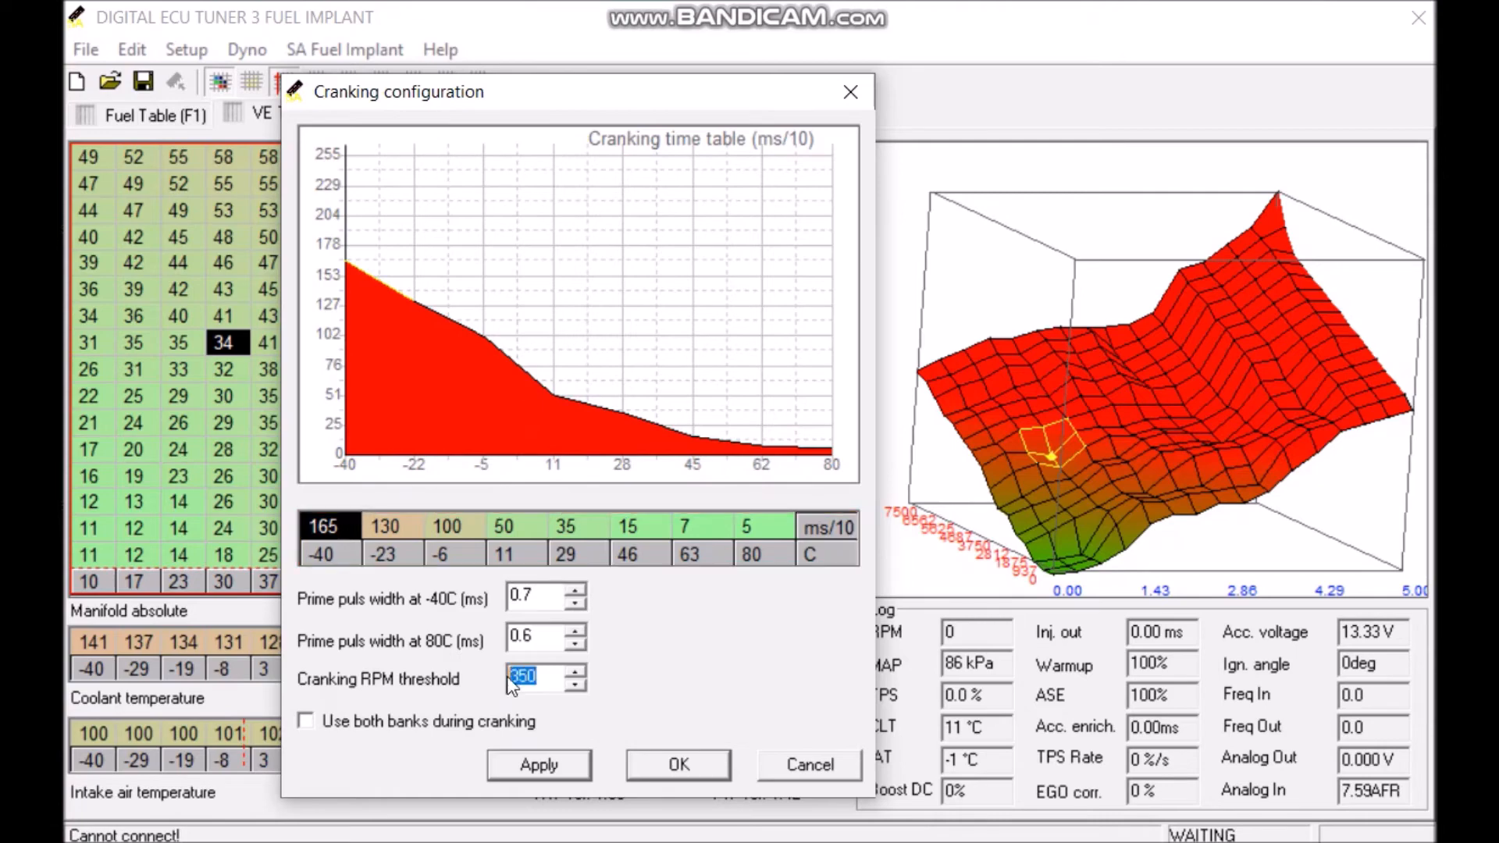
pyautogui.click(549, 683)
pyautogui.click(815, 762)
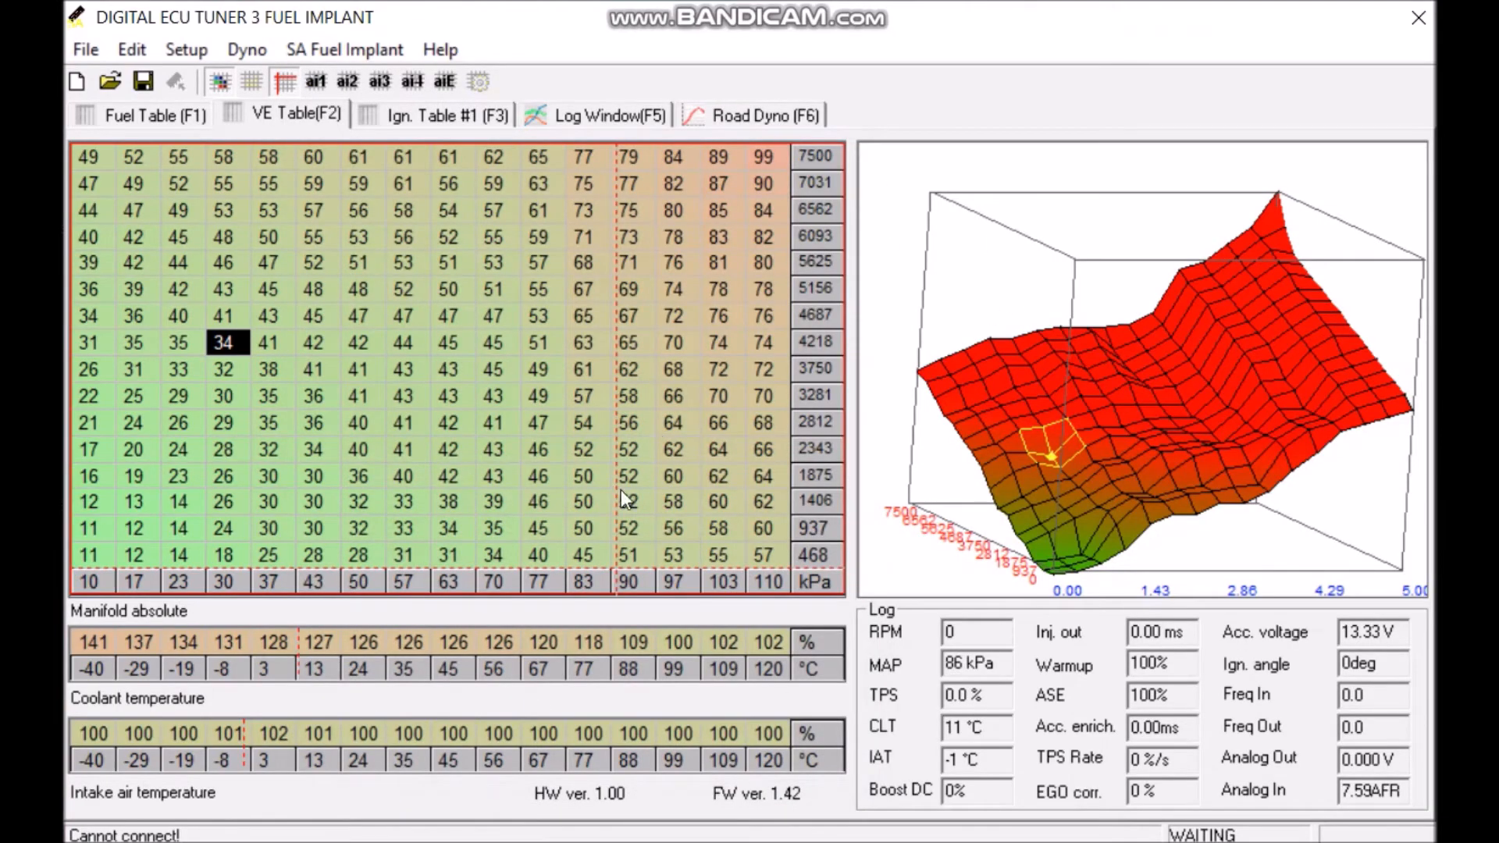
# Highlight the full VE table again and inspect single cells between 1406 and 2812 rpm.
pyautogui.moveTo(764, 555); pyautogui.dragTo(101, 164)
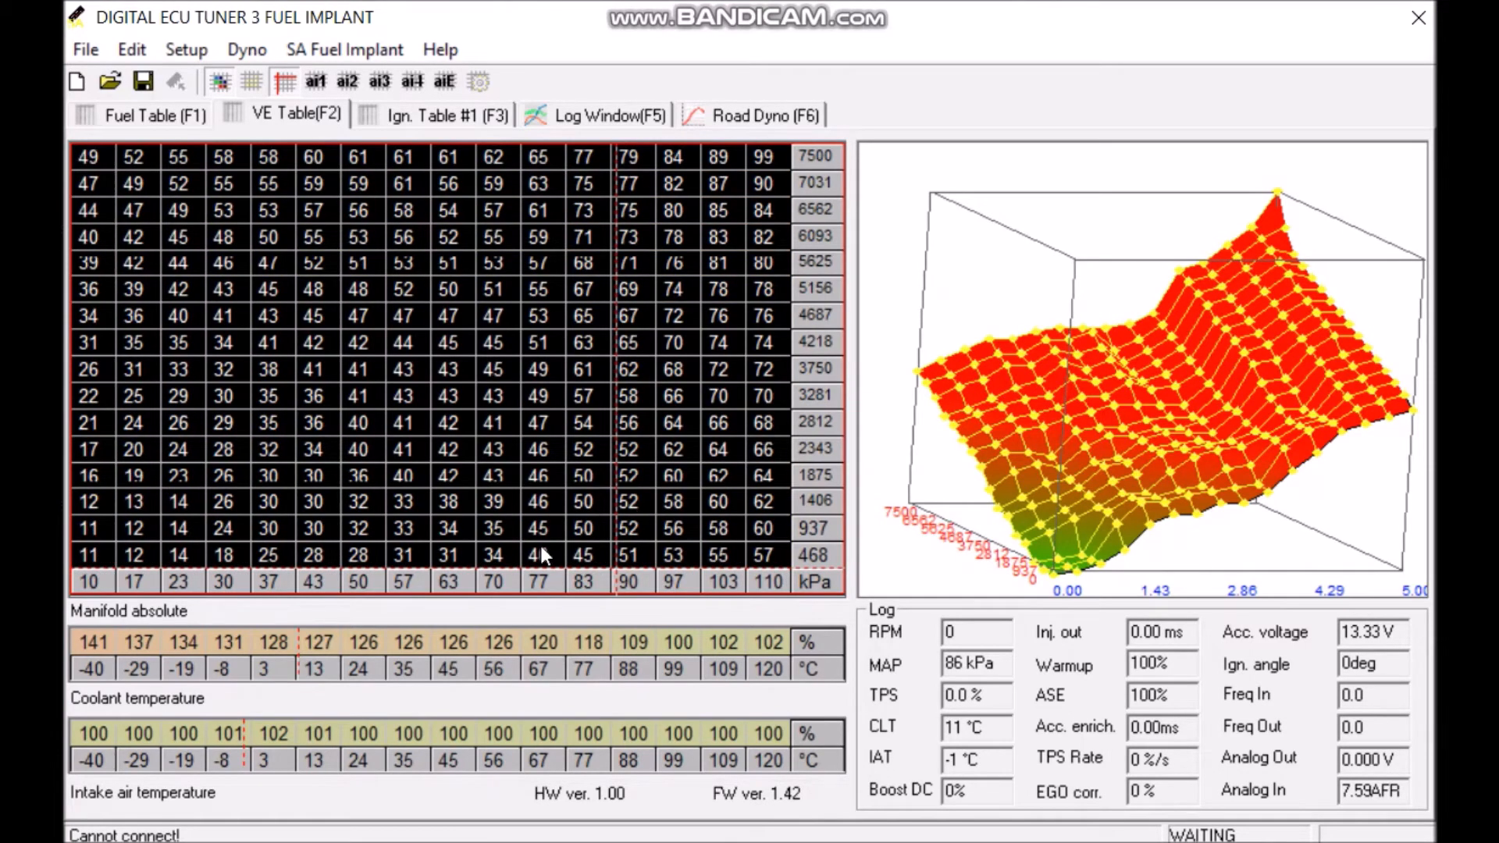
pyautogui.click(448, 428)
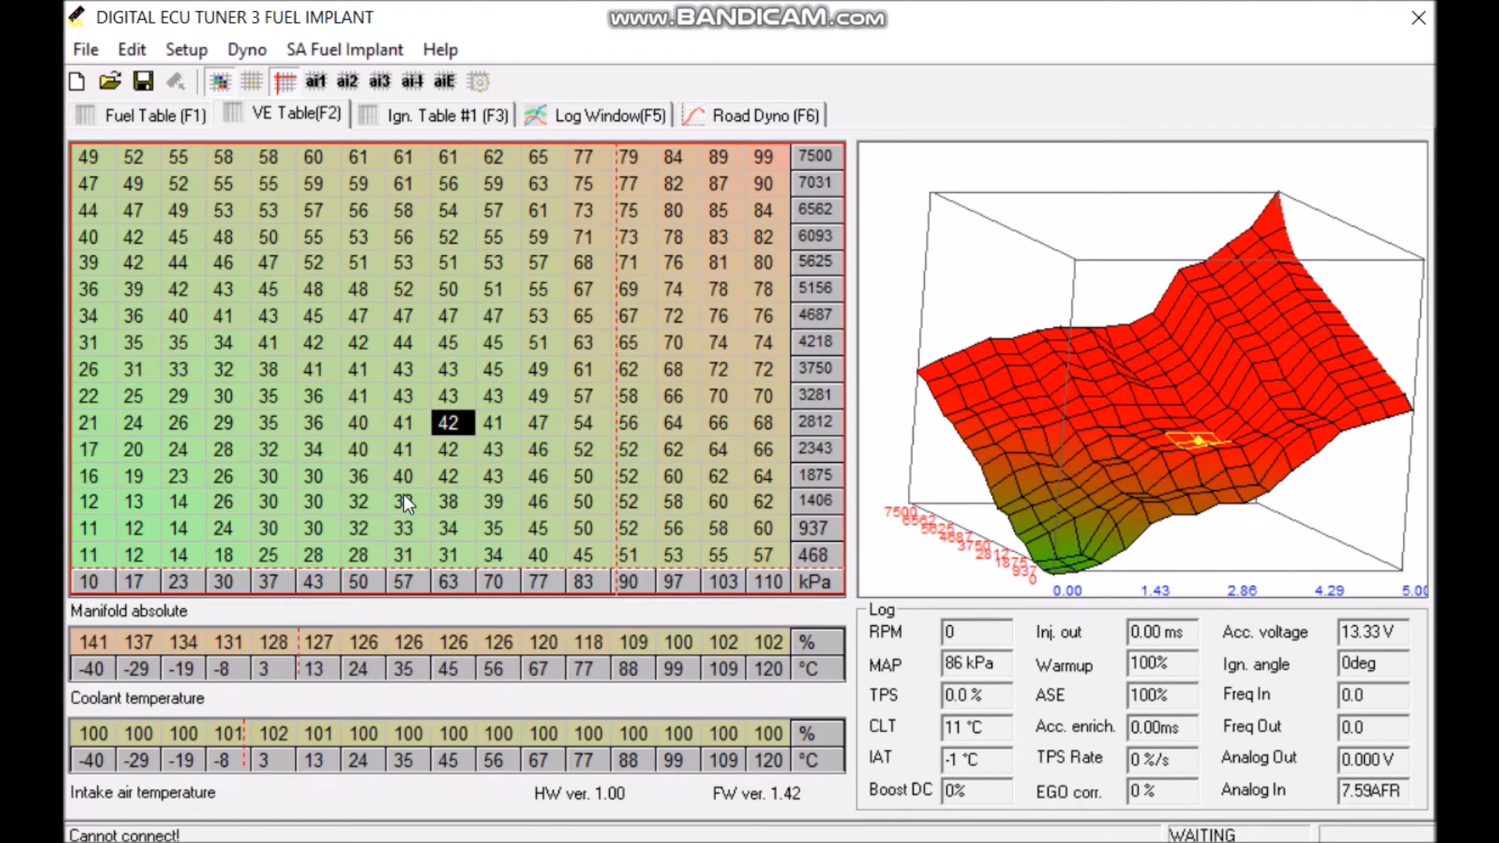
pyautogui.click(382, 474)
pyautogui.click(268, 501)
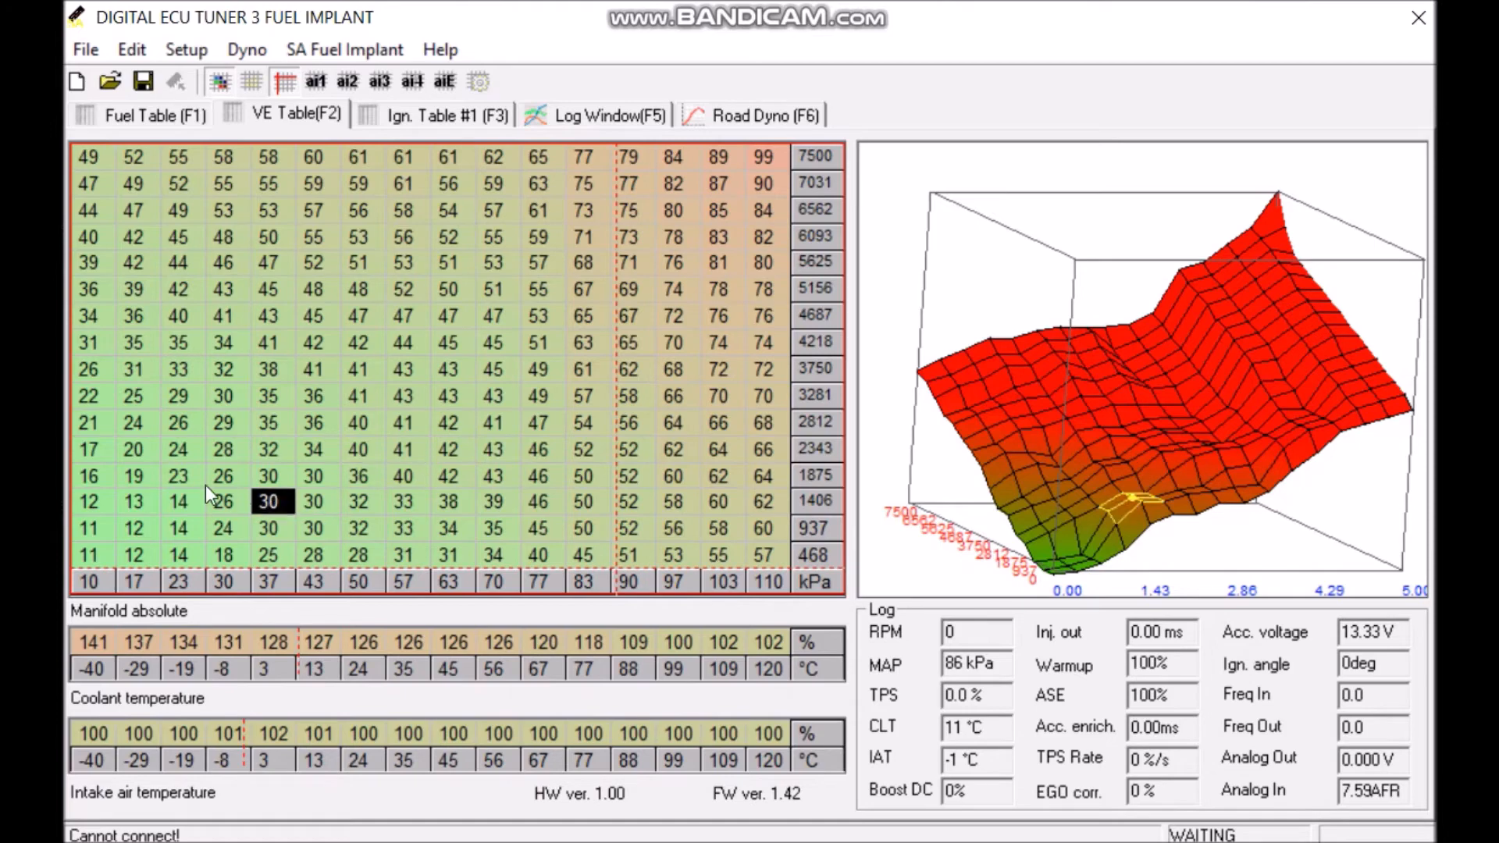
pyautogui.click(268, 422)
pyautogui.click(316, 51)
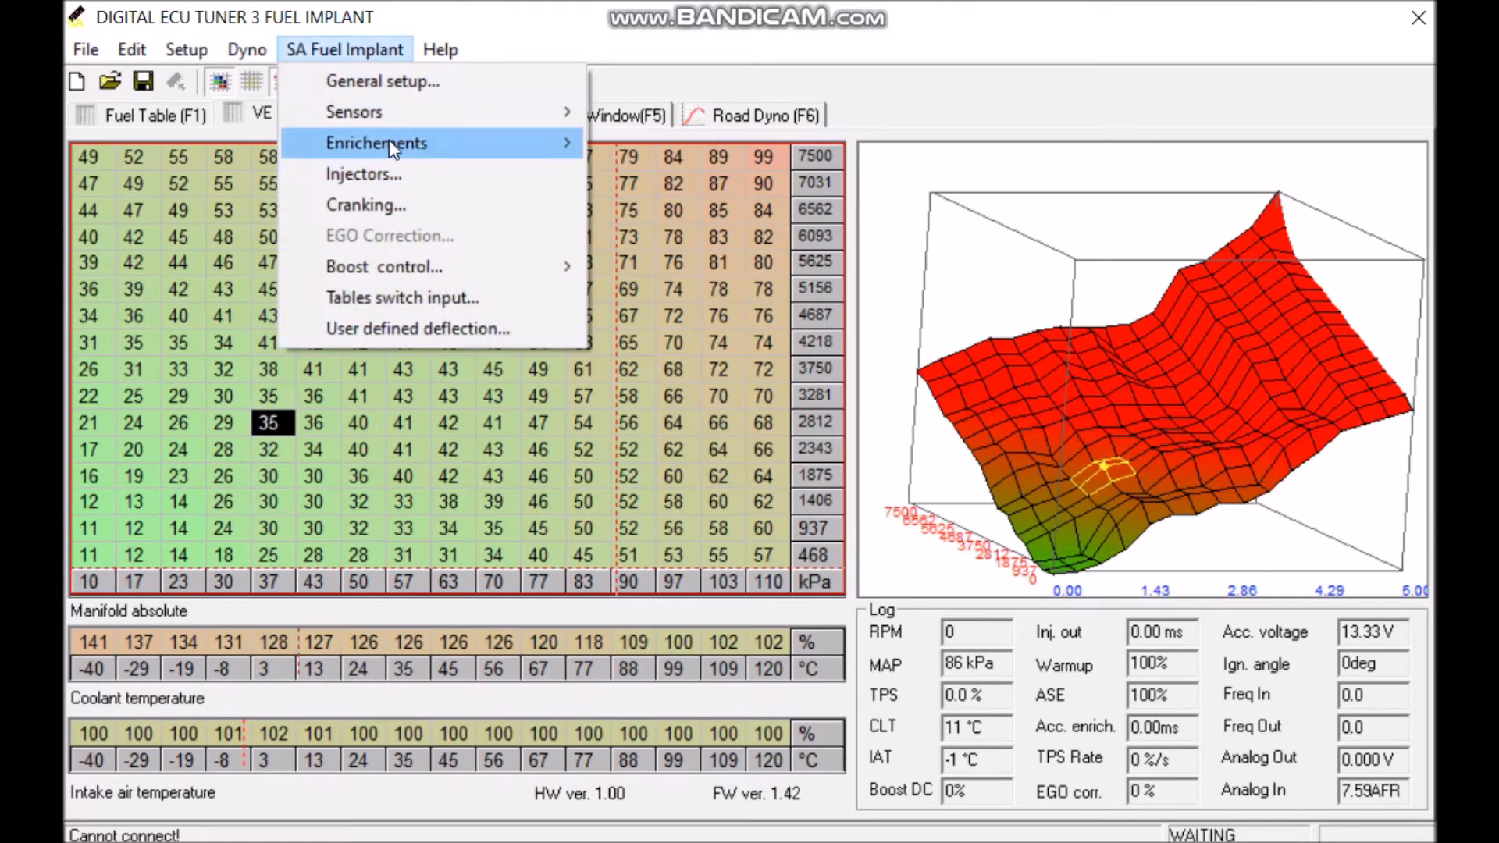
pyautogui.moveTo(395, 143)
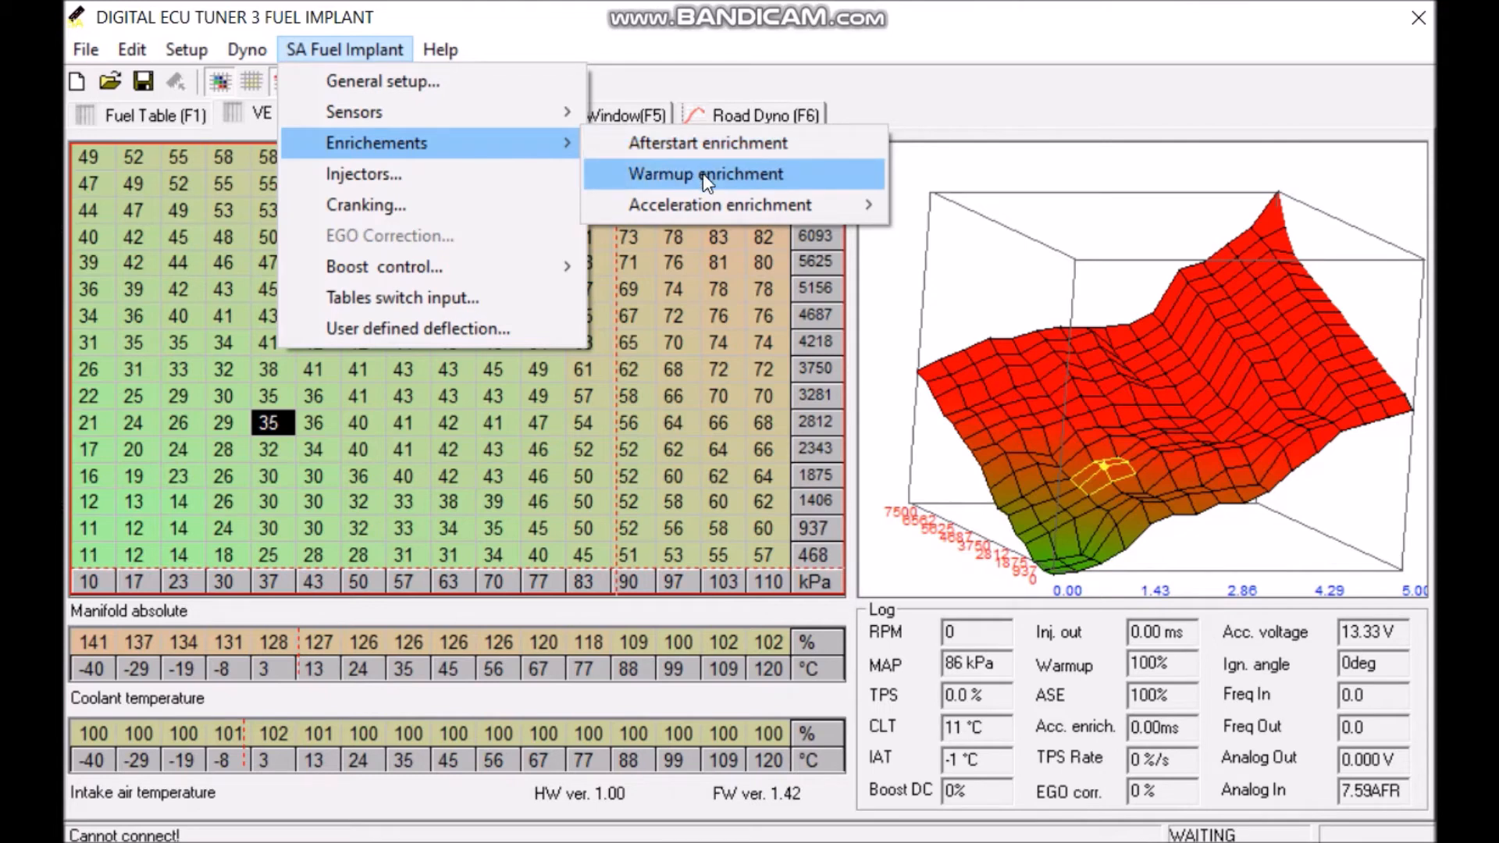
pyautogui.click(546, 499)
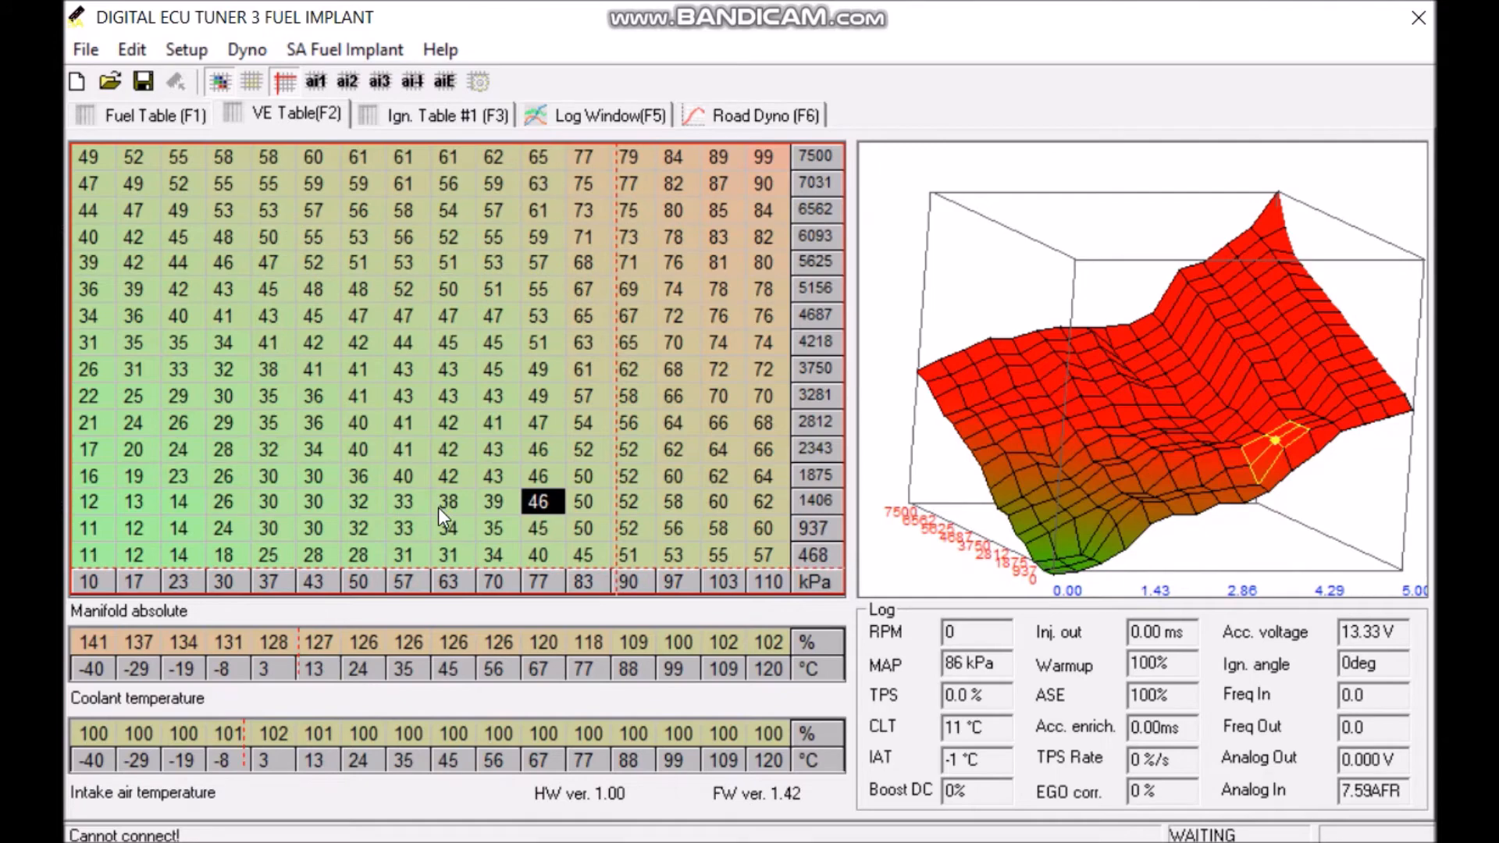
# Highlight the VE table's 57–103 kPa columns, followed by the 30–50 kPa cells from 468 to 2812 rpm.
pyautogui.click(408, 552)
pyautogui.moveTo(536, 550); pyautogui.dragTo(755, 164)
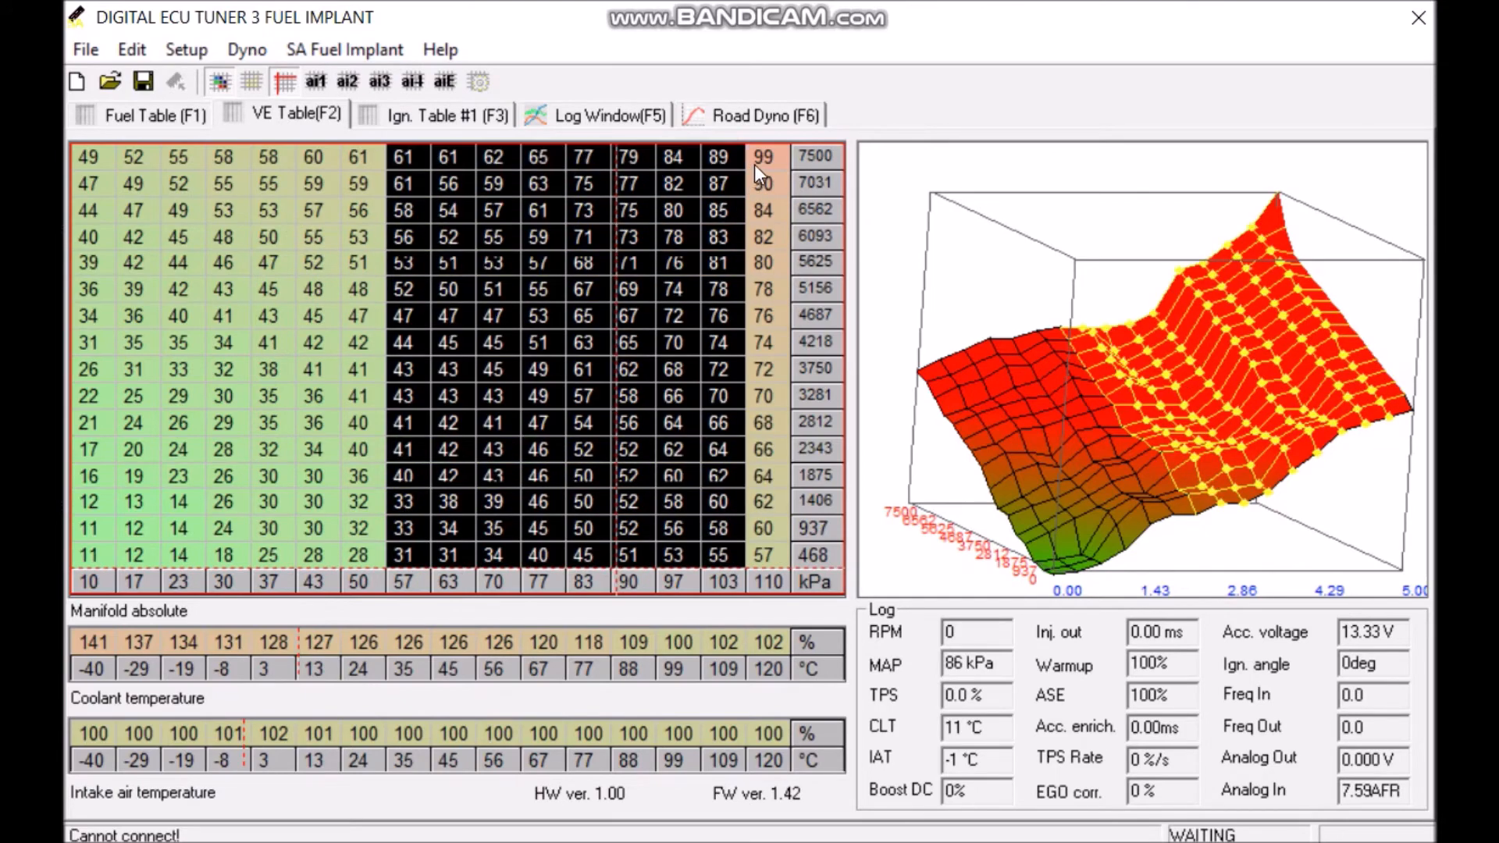
pyautogui.moveTo(223, 449); pyautogui.dragTo(327, 531)
pyautogui.moveTo(217, 445)
pyautogui.mouseDown()
pyautogui.moveTo(351, 550)
pyautogui.moveTo(367, 537)
pyautogui.moveTo(239, 434)
pyautogui.mouseUp()
pyautogui.click(405, 545)
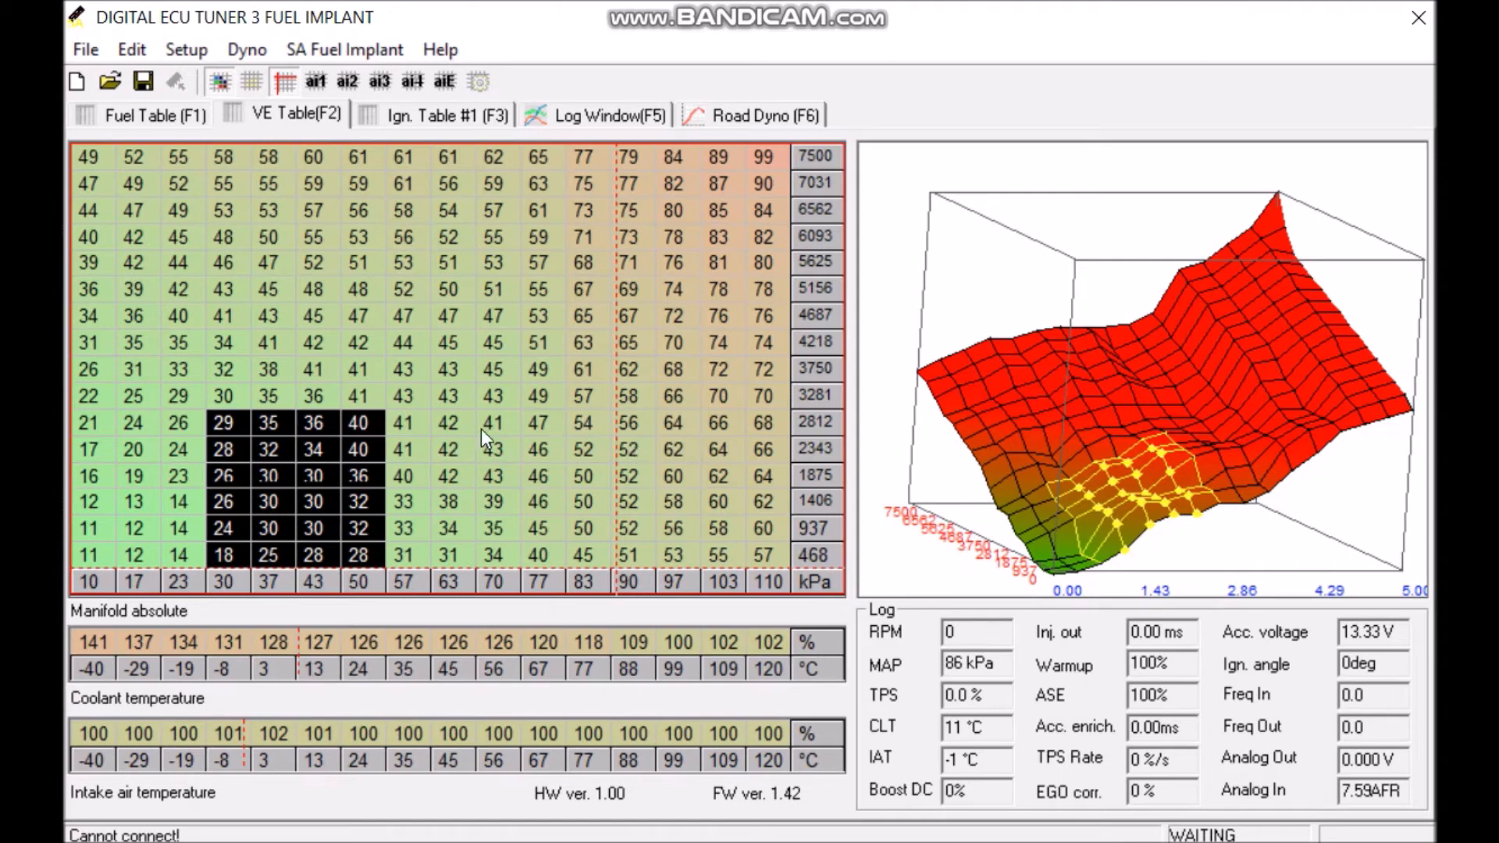
# Highlight the VE cells at 30–50 kPa from 937 to 2812 rpm, and the 37–43 kPa cells up to 1875 rpm.
pyautogui.click(270, 476)
pyautogui.moveTo(216, 415); pyautogui.dragTo(351, 526)
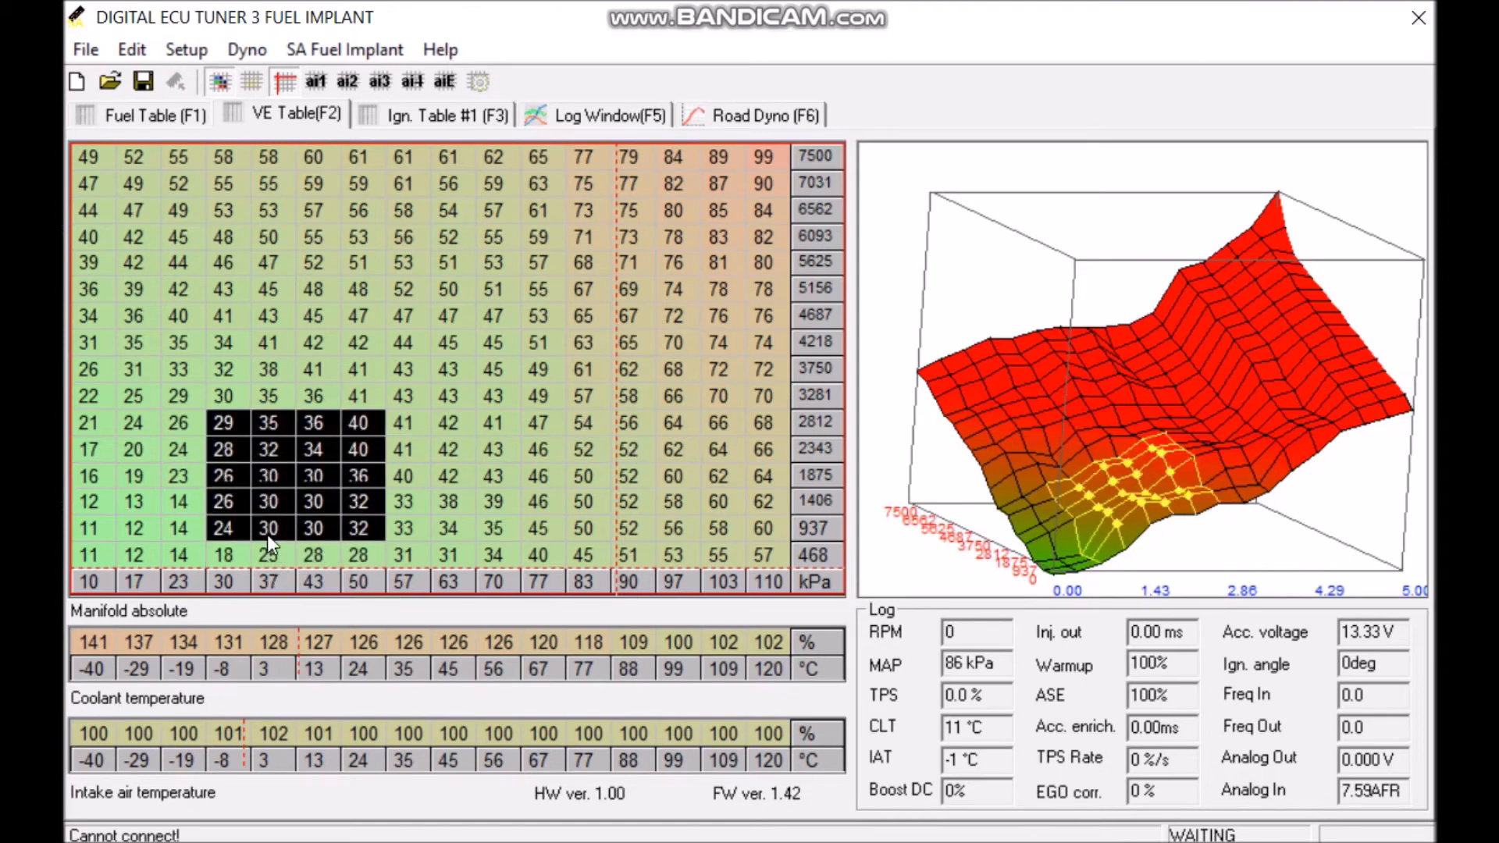
pyautogui.click(268, 531)
pyautogui.moveTo(220, 475); pyautogui.dragTo(312, 473)
pyautogui.click(348, 531)
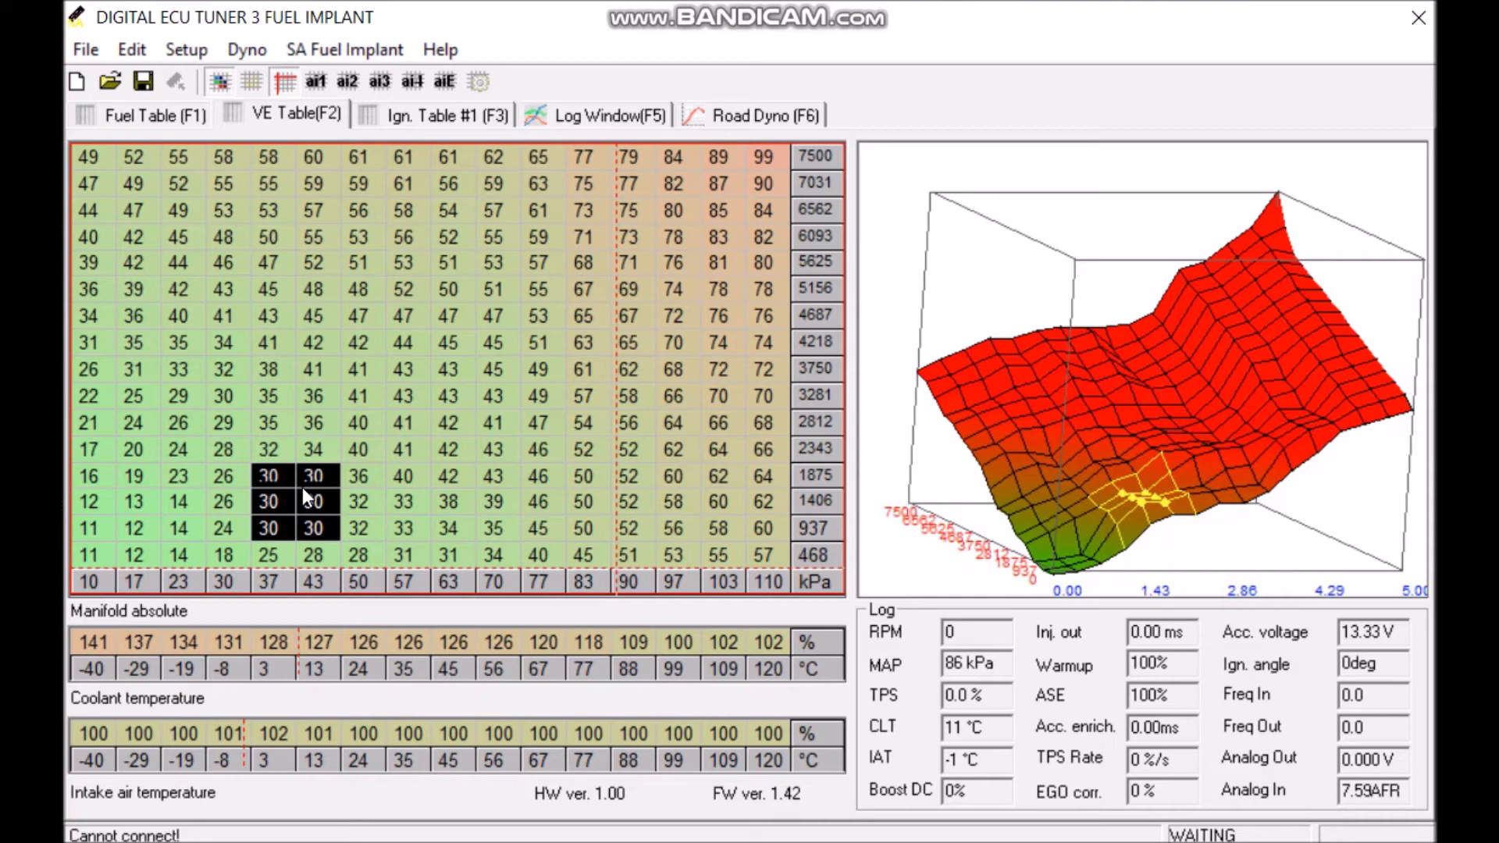
# Highlight the four VE cells at 37–43 kPa and 937–1406 rpm.
pyautogui.click(311, 522)
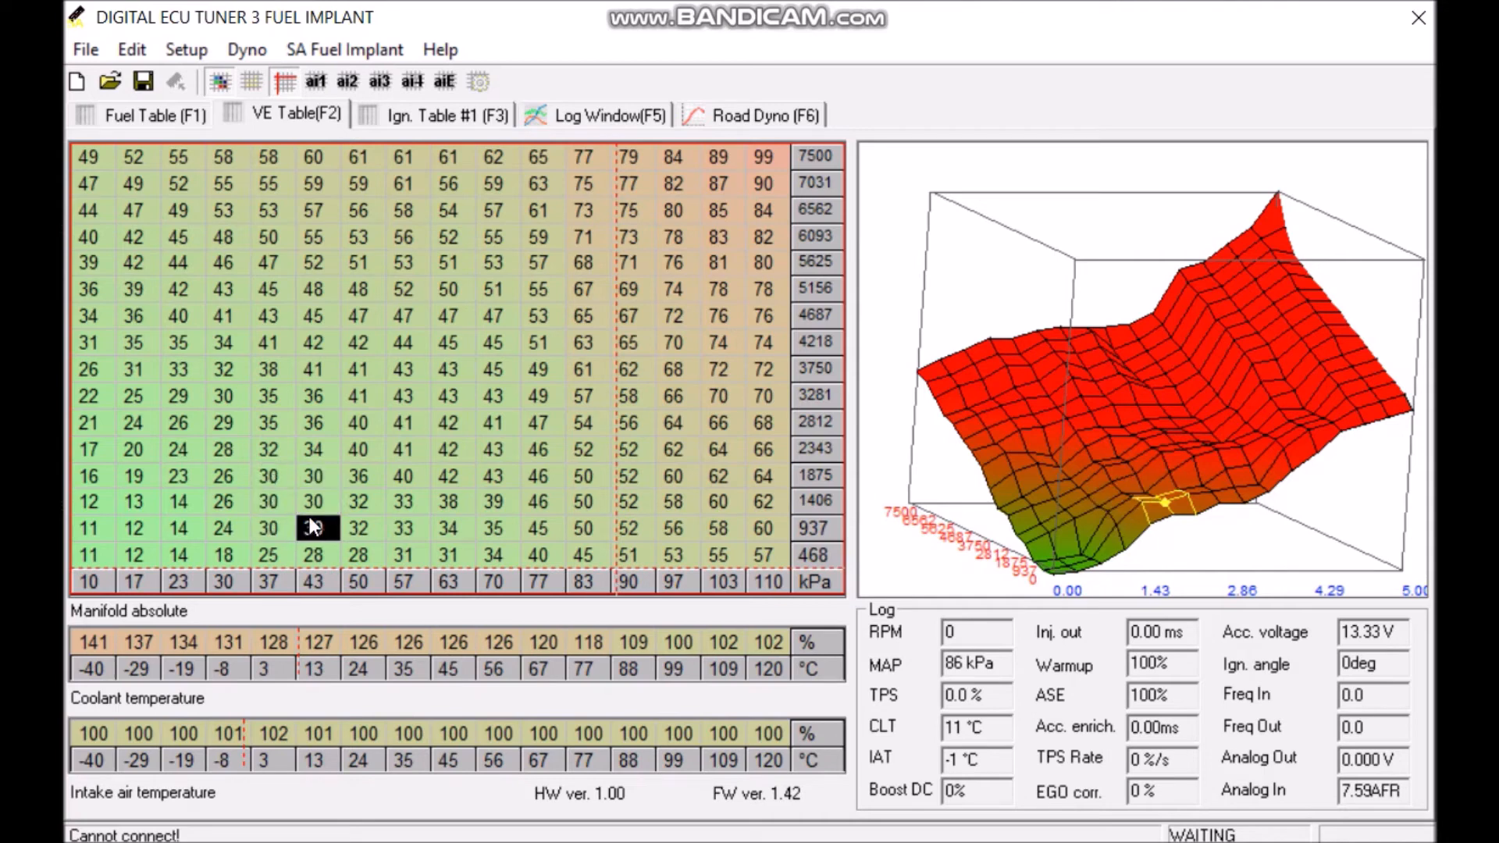
pyautogui.moveTo(271, 511); pyautogui.dragTo(320, 531)
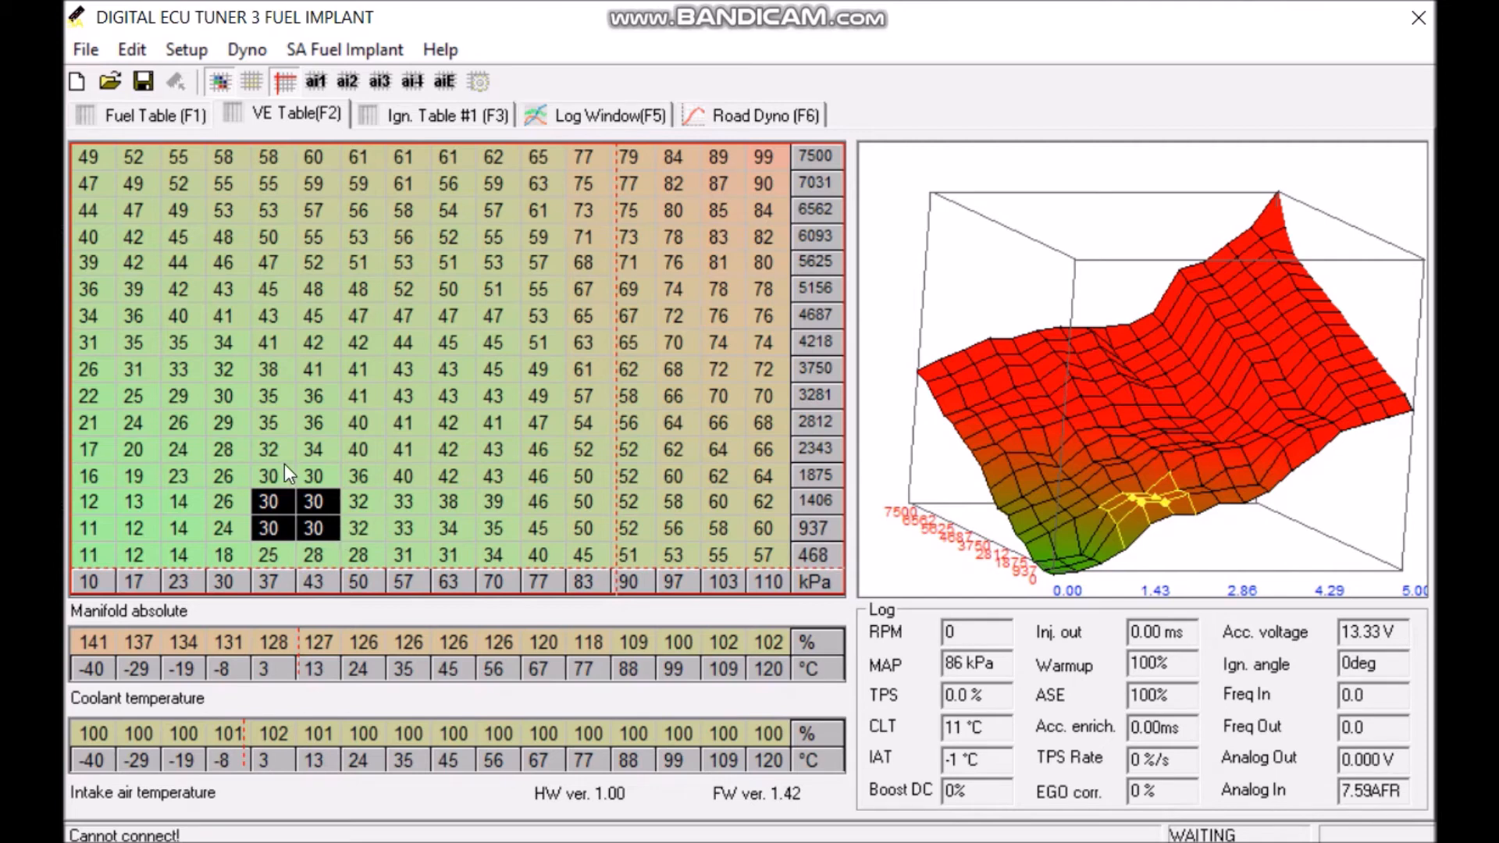
pyautogui.click(305, 495)
pyautogui.moveTo(264, 498); pyautogui.dragTo(334, 526)
# Inspect the Acc. voltage field in the log area while keeping the VE table in view.
pyautogui.doubleClick(1357, 633)
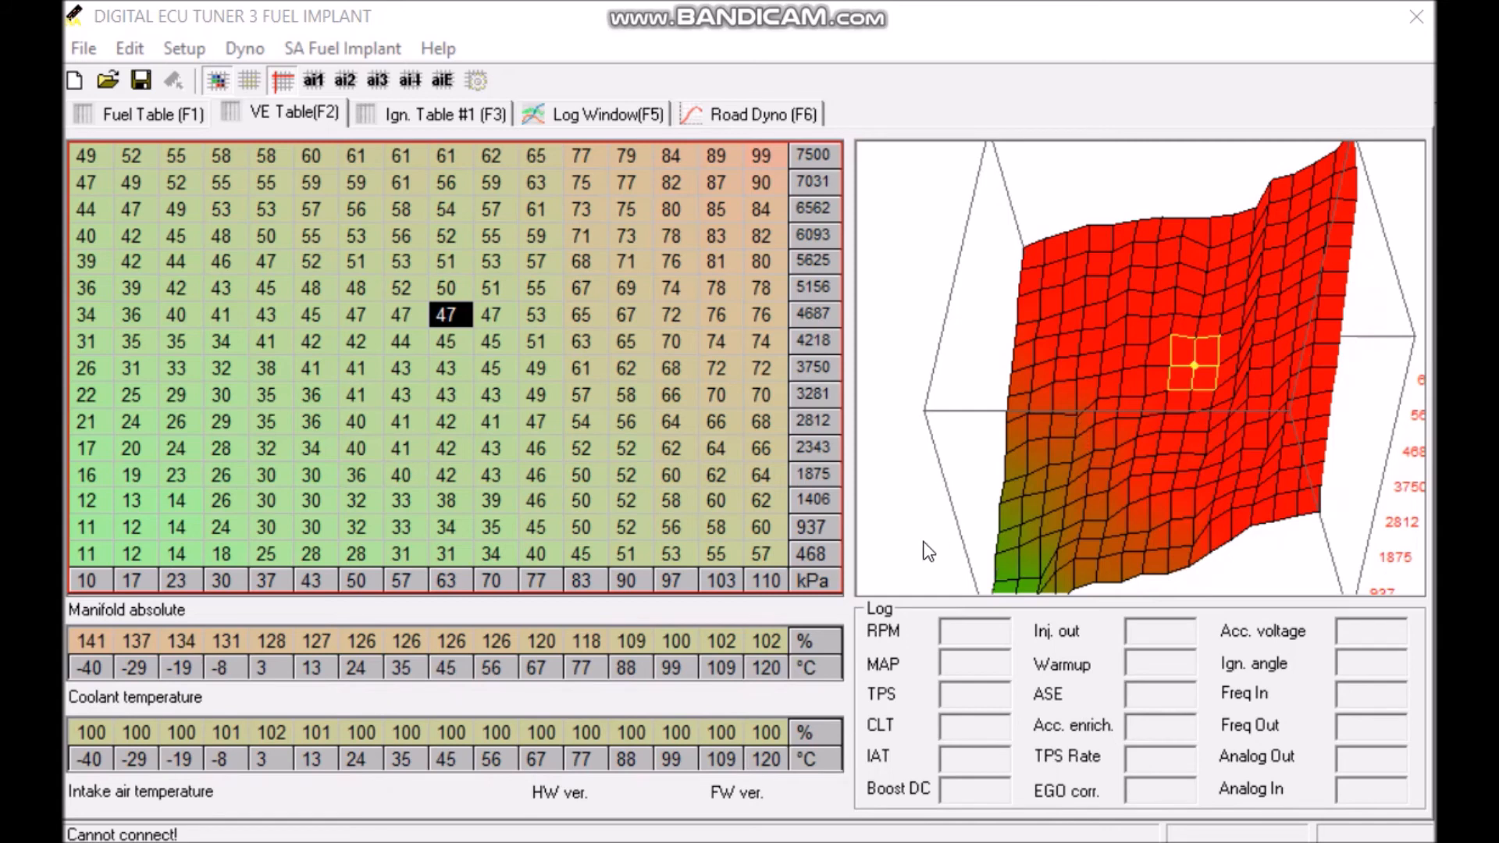
pyautogui.click(428, 117)
pyautogui.click(303, 119)
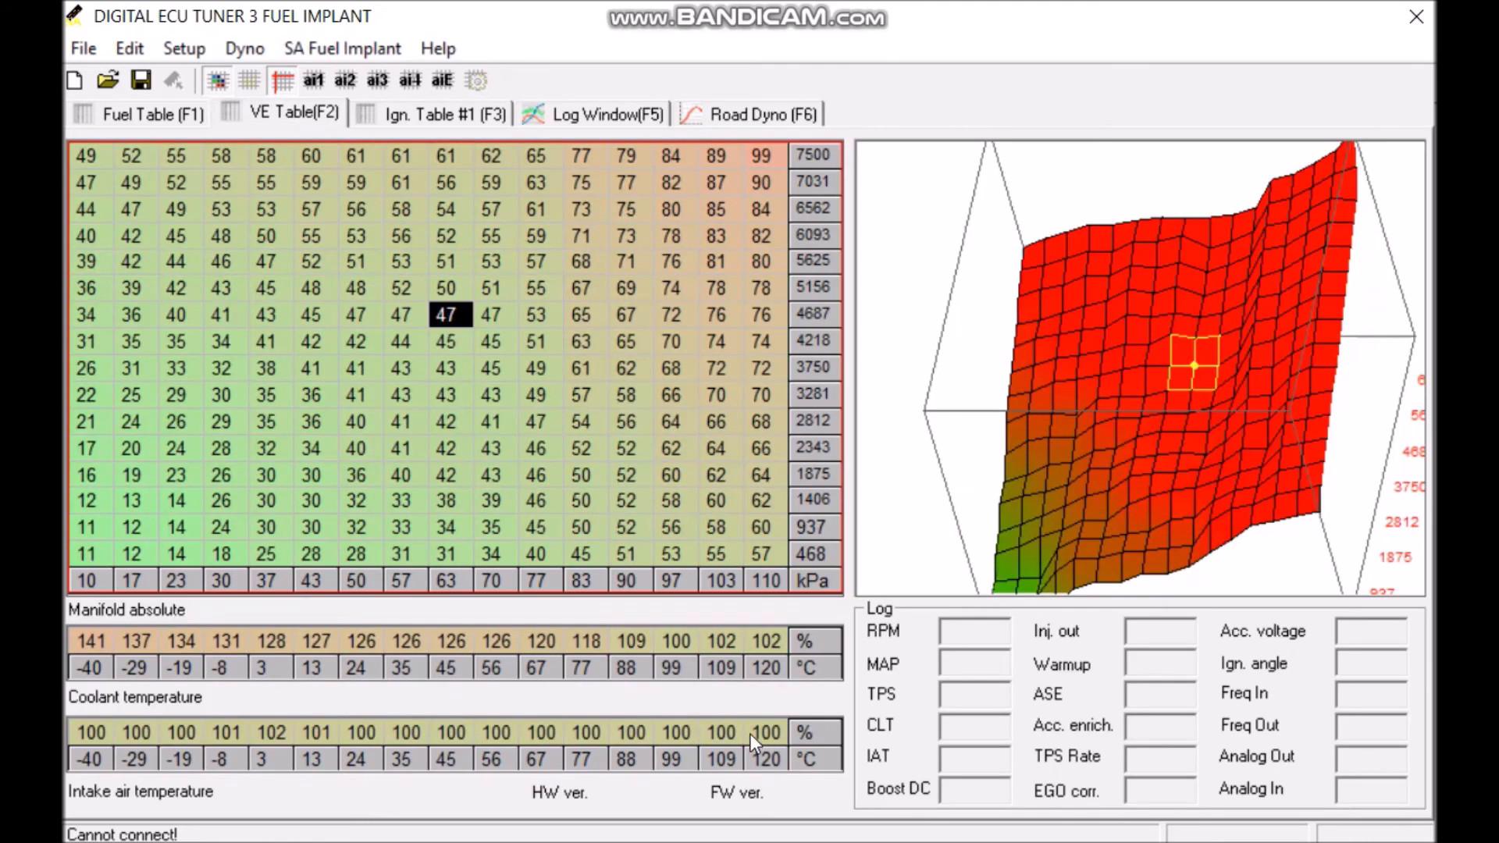
pyautogui.click(1359, 631)
# Examine the injector size, opening time and battery correction in the injector model, and the Acc. voltage log field.
pyautogui.click(198, 47)
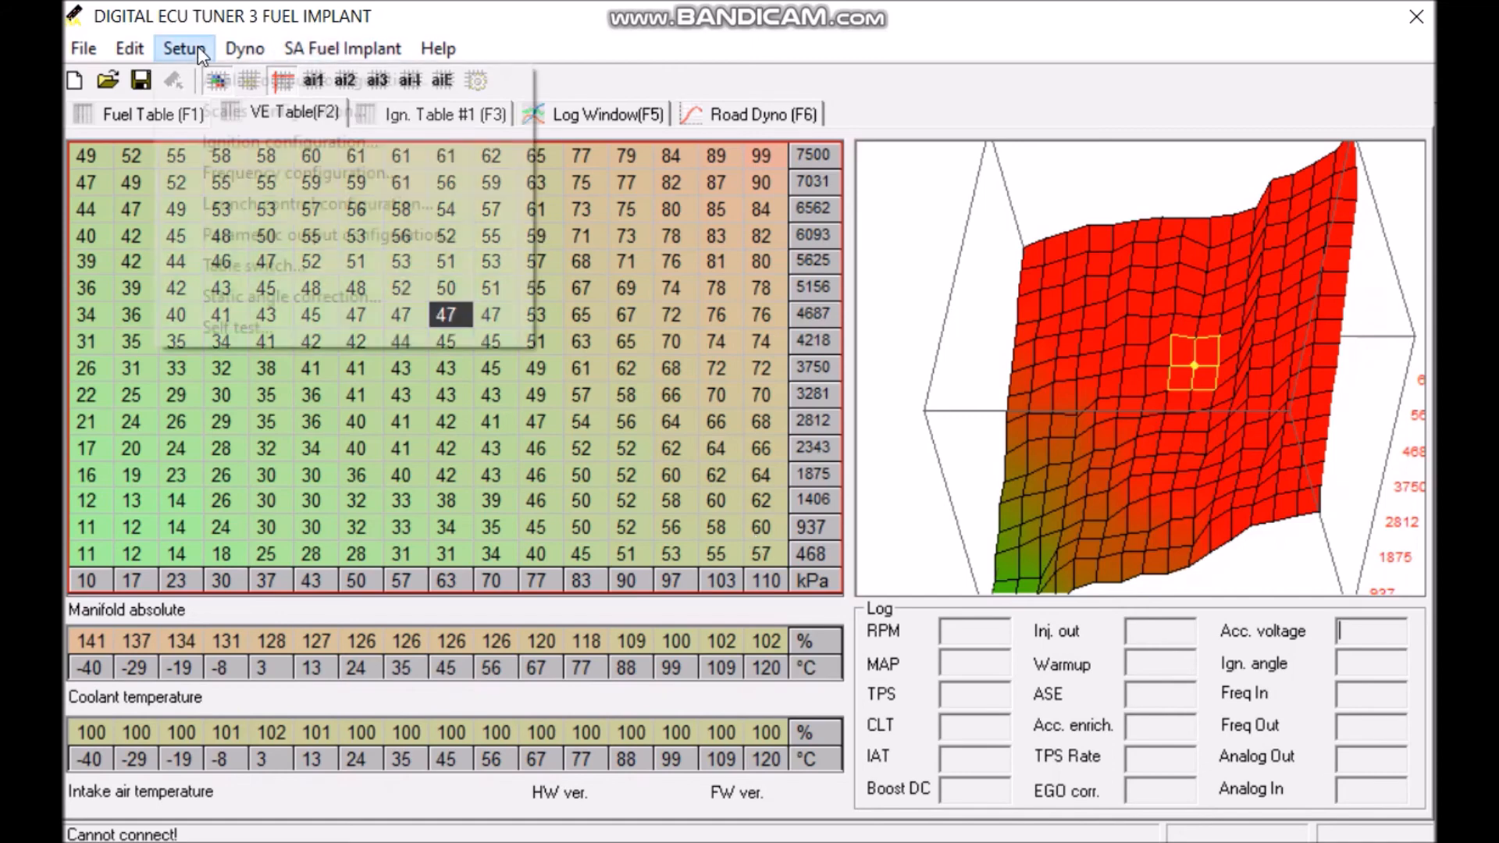
pyautogui.moveTo(330, 43)
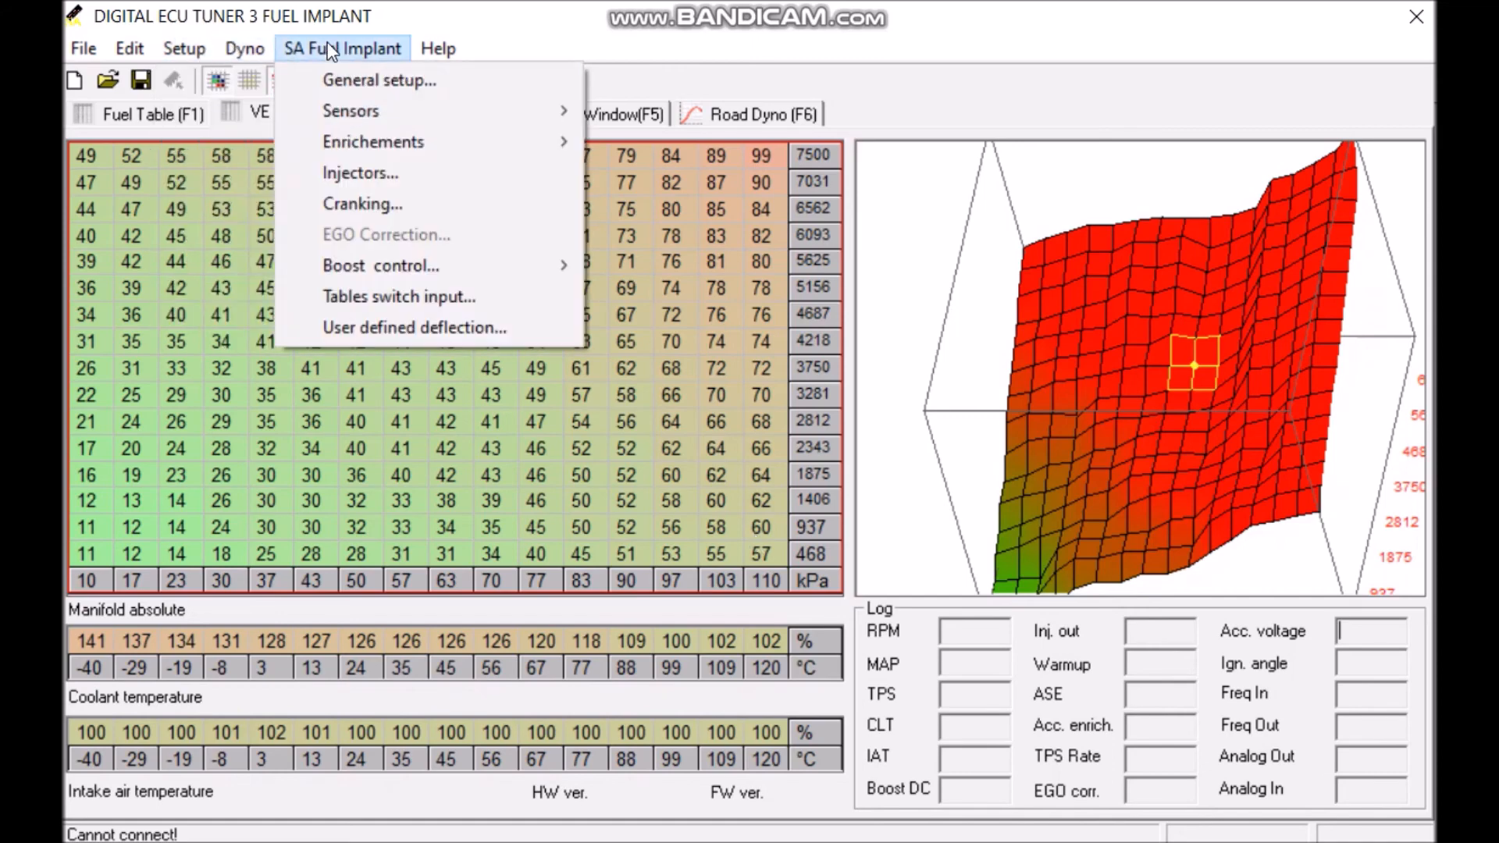
pyautogui.click(346, 171)
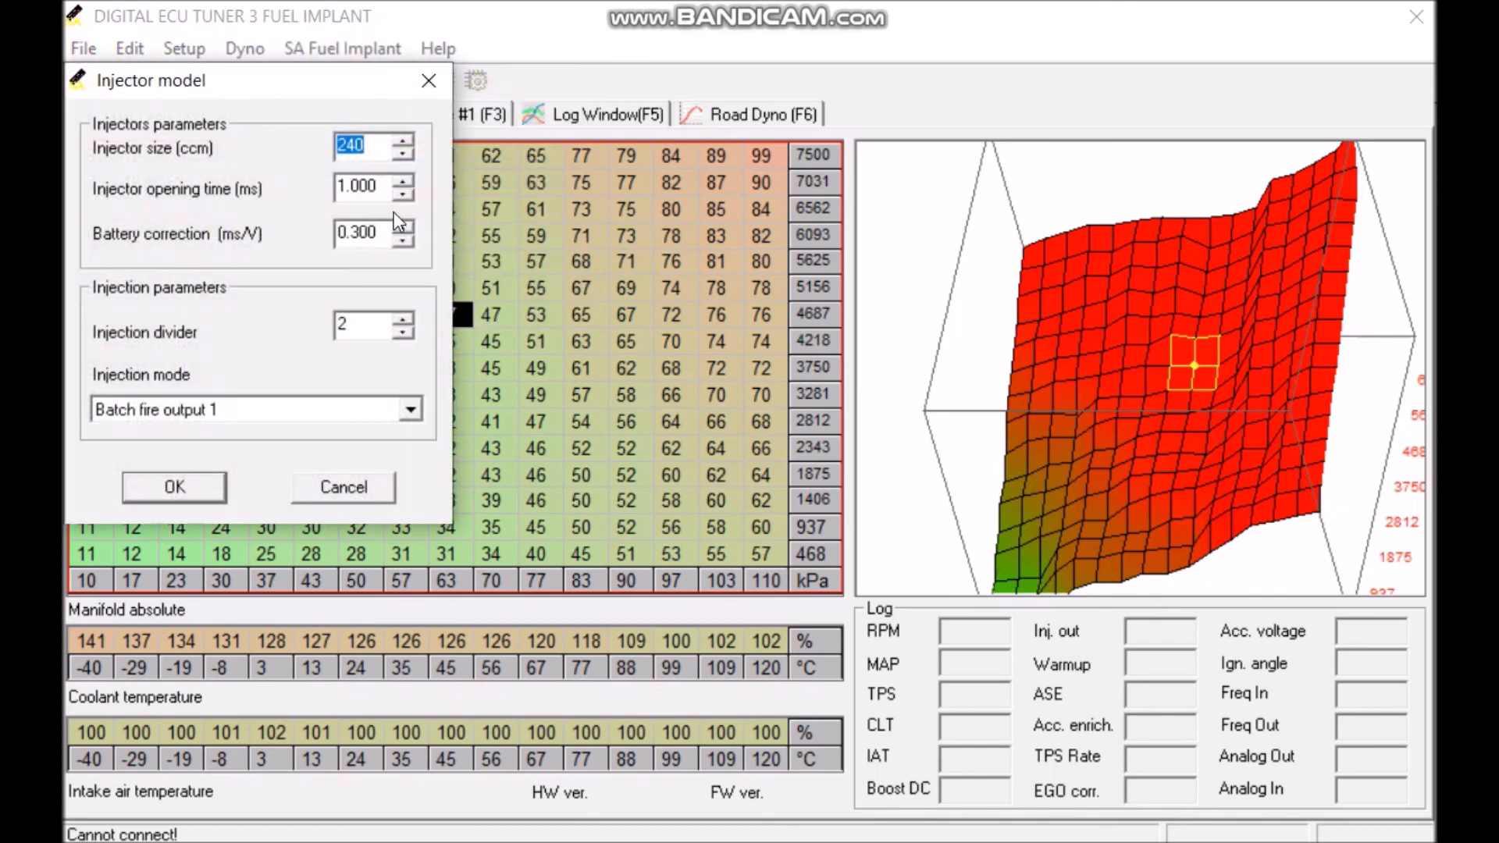
pyautogui.click(429, 81)
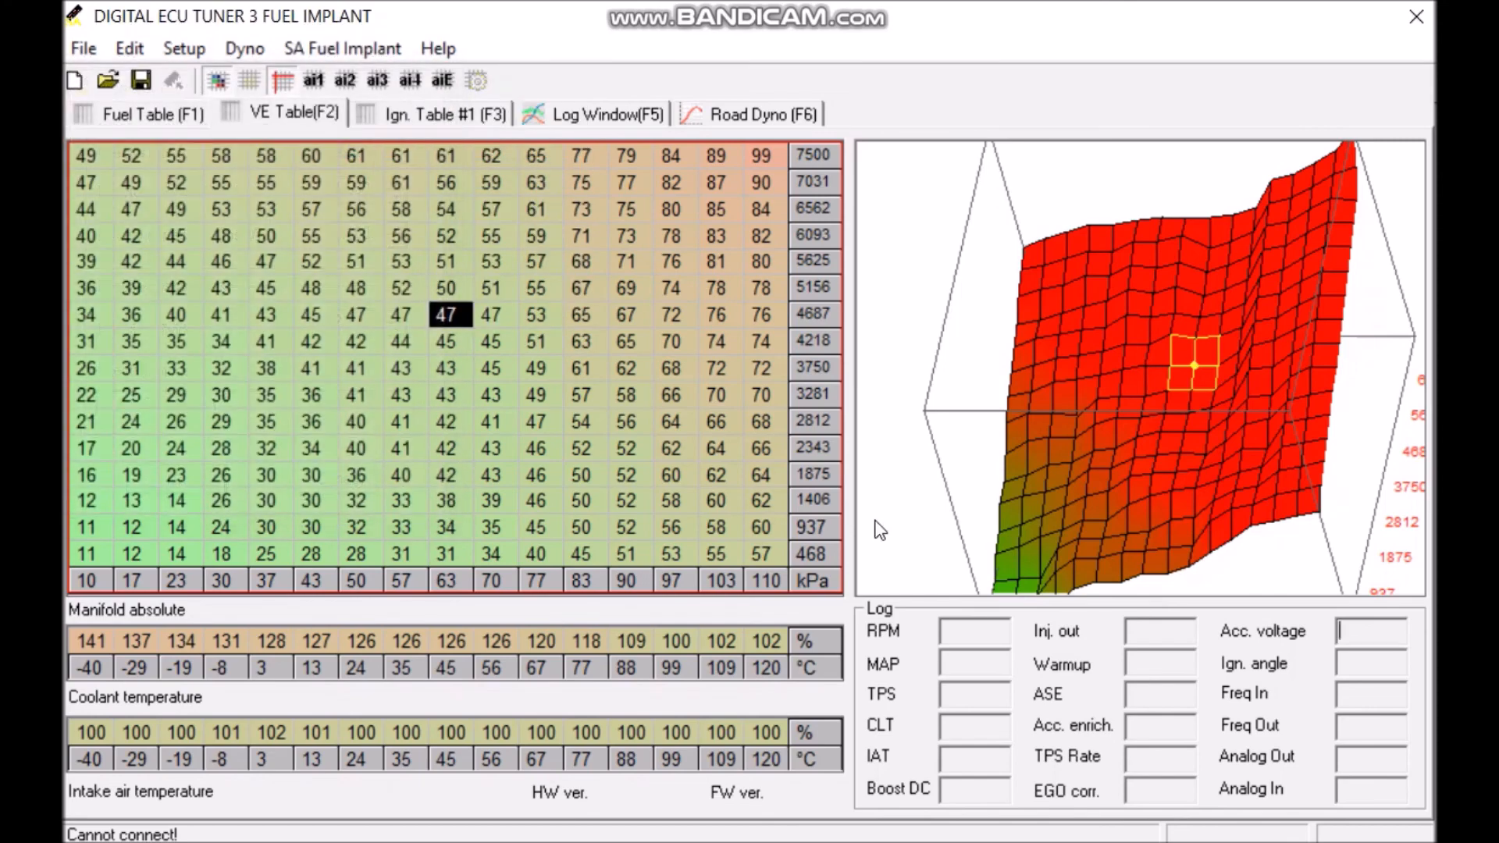
pyautogui.click(1349, 629)
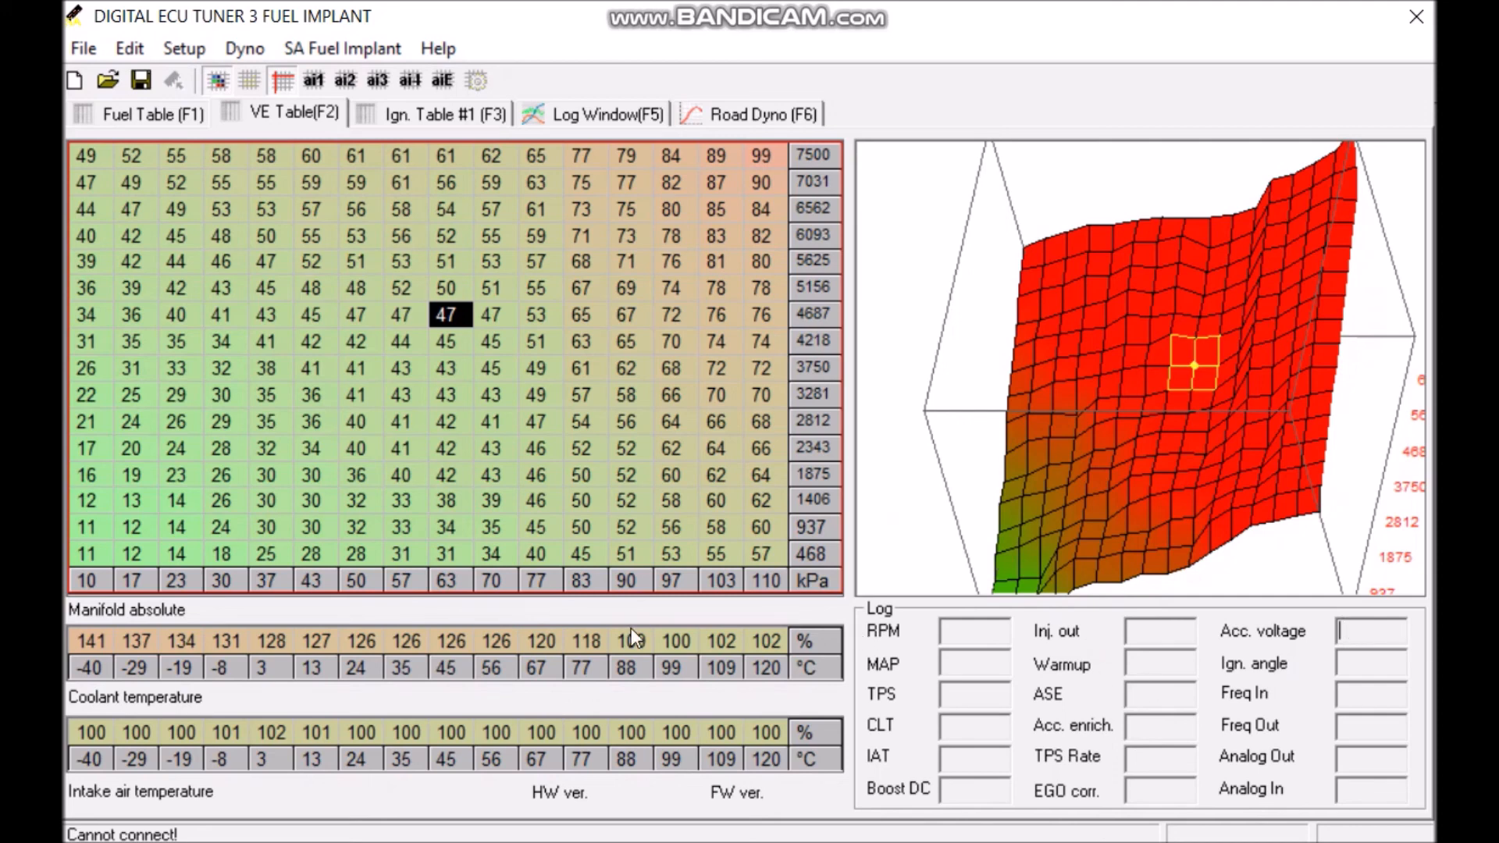